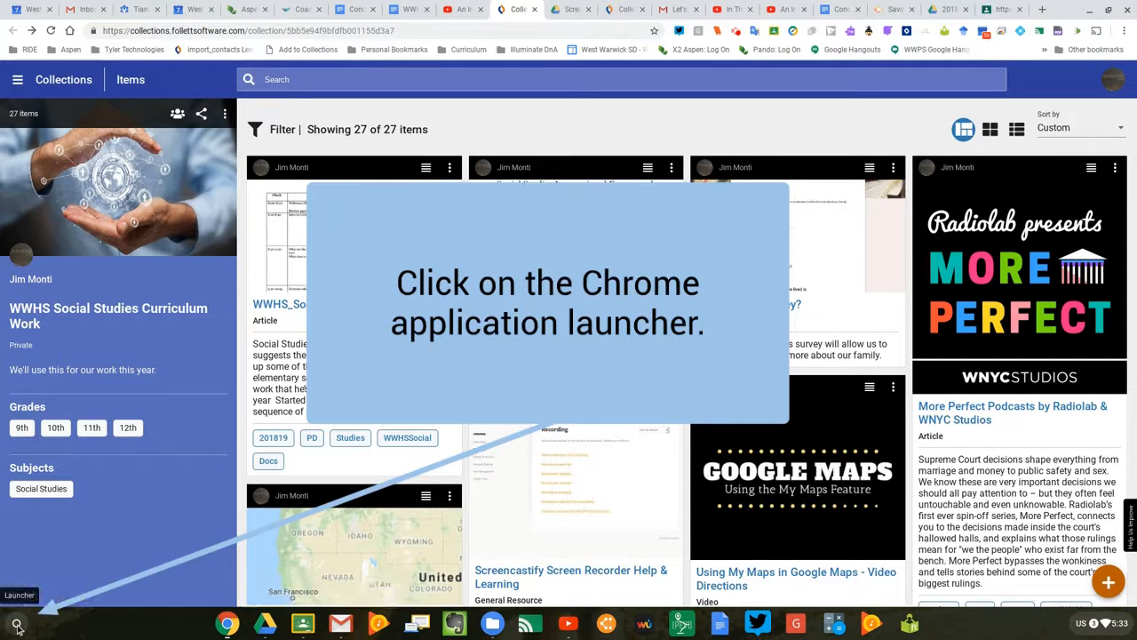
Switch to WeVideo, sign in with the school district Google account and allow WeVideo to access it.
left_click(18, 622)
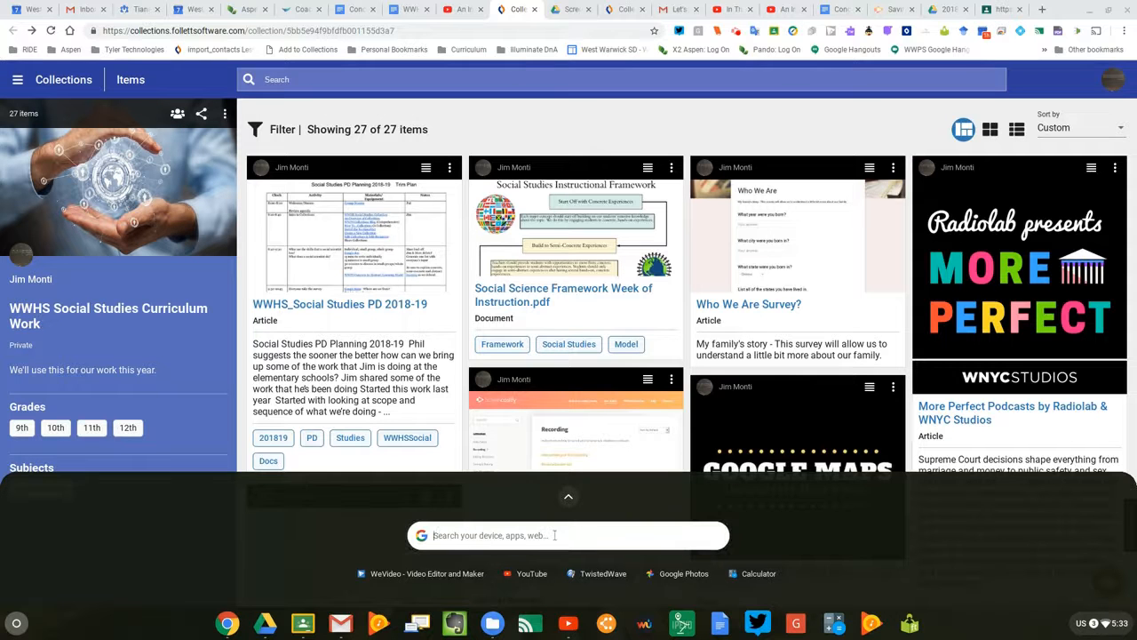
type("we")
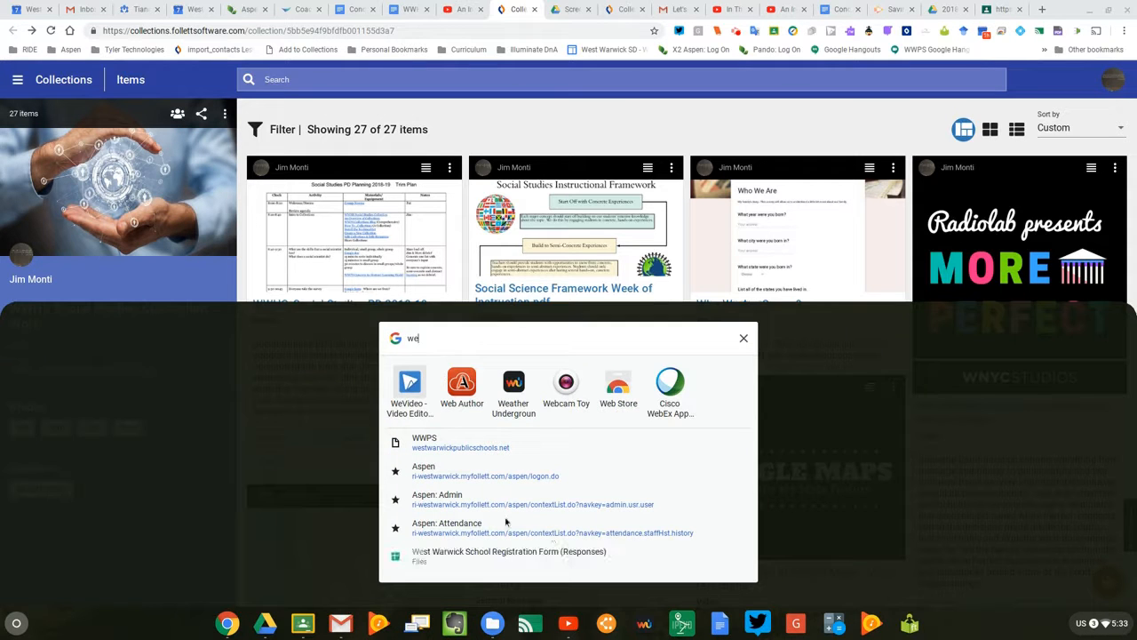
left_click(410, 391)
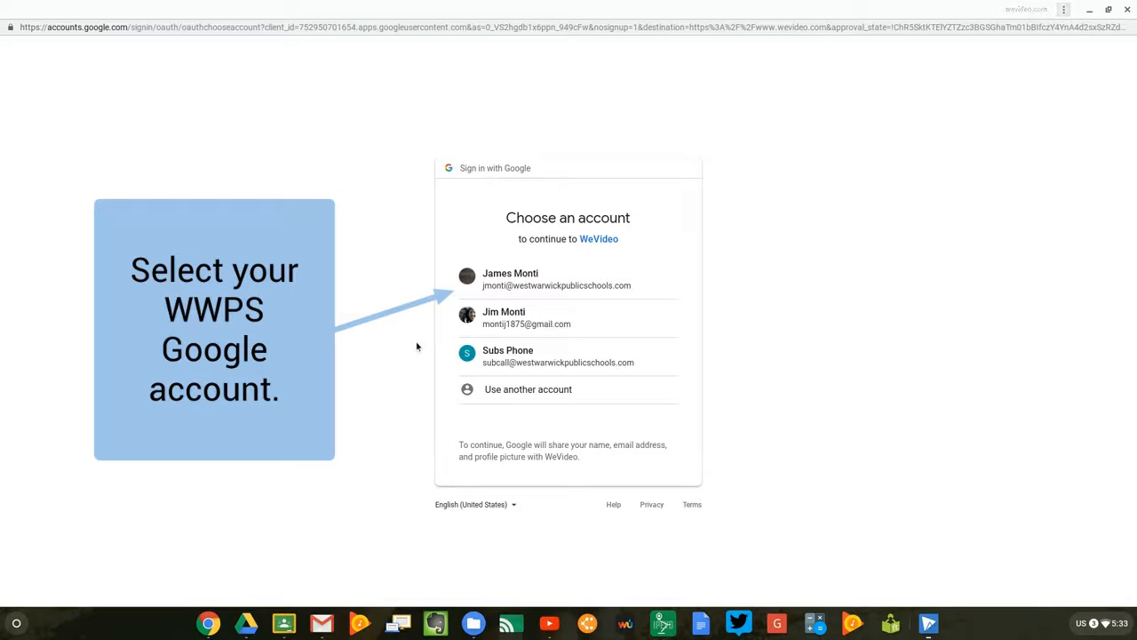
left_click(486, 283)
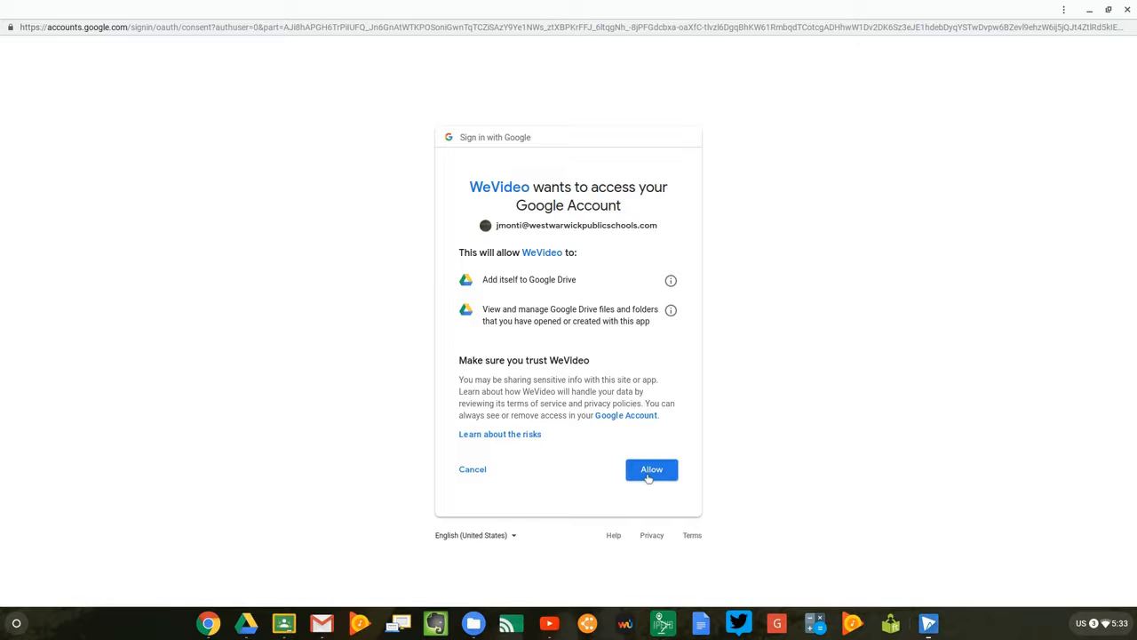
left_click(648, 475)
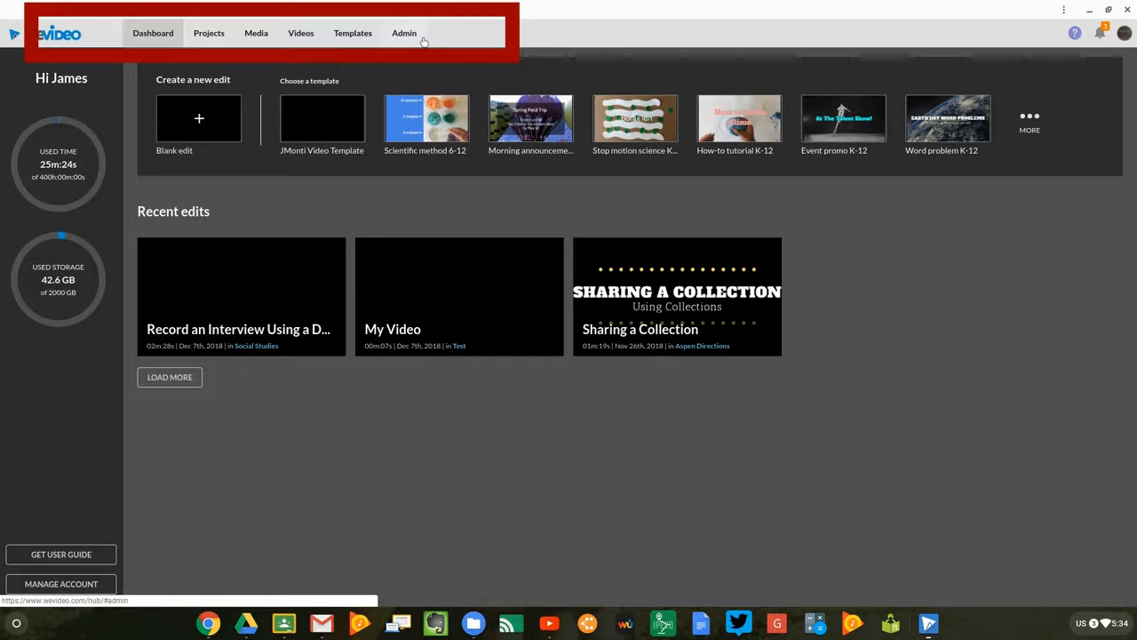
Create a blank edit in horizontal format, saved in the Social Studies project, and start editing.
left_click(199, 122)
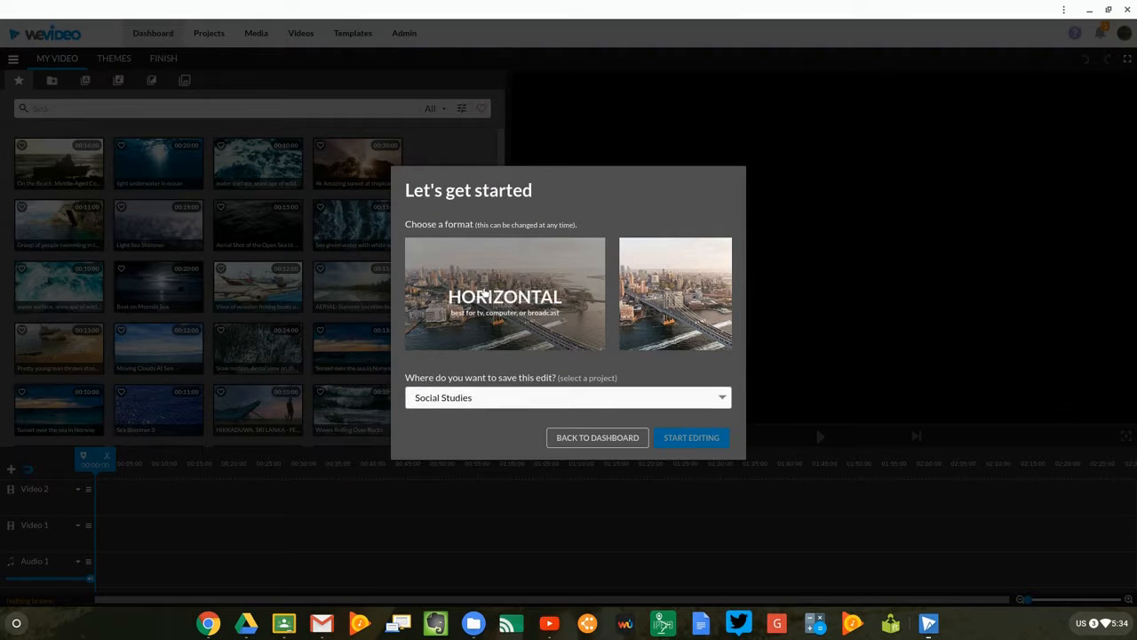
left_click(497, 300)
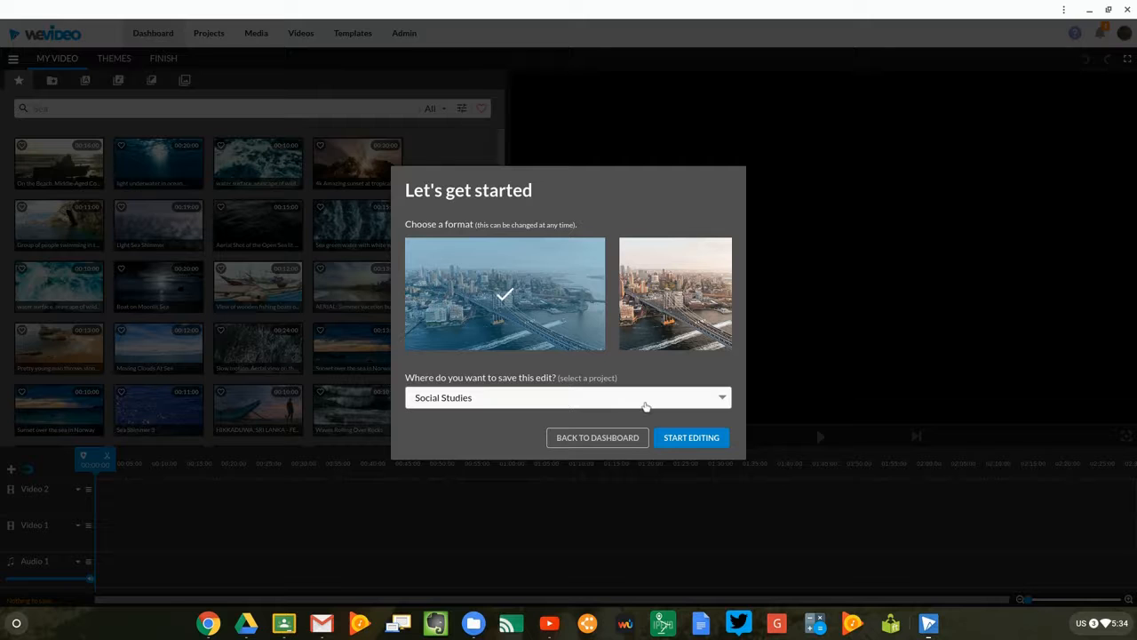
left_click(646, 405)
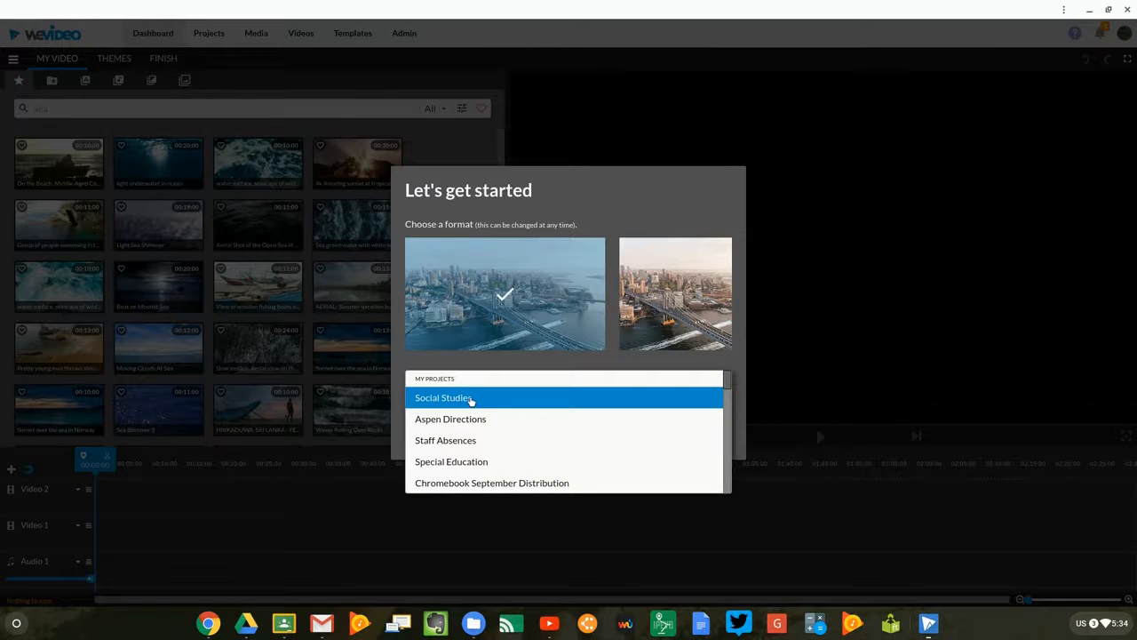
scroll(471, 399, "down", 5)
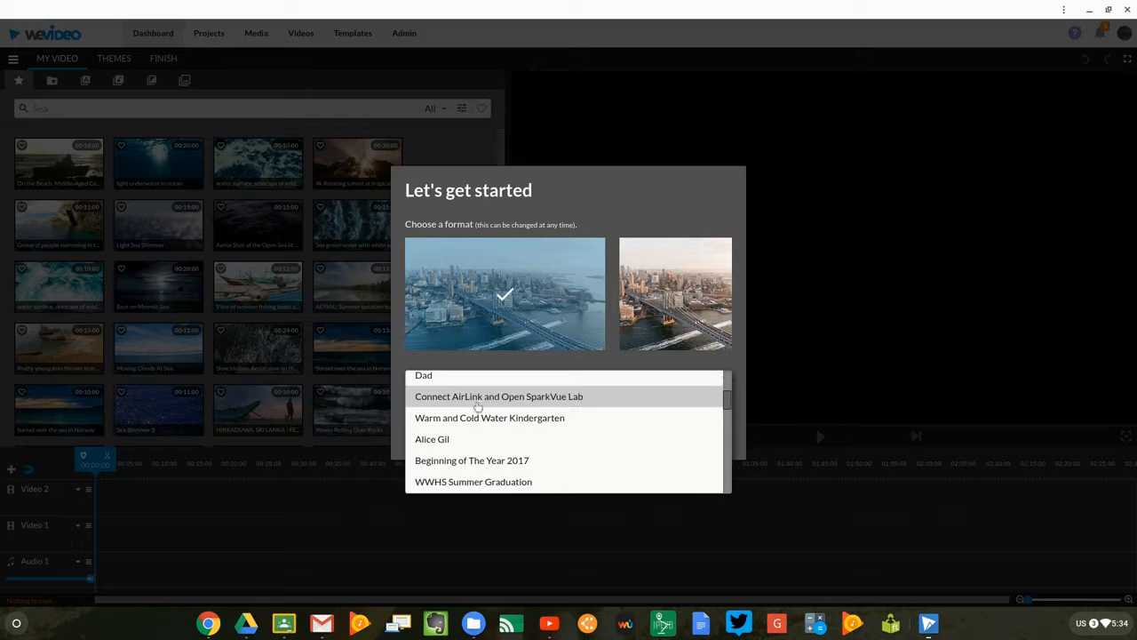
scroll(477, 406, "down", 7)
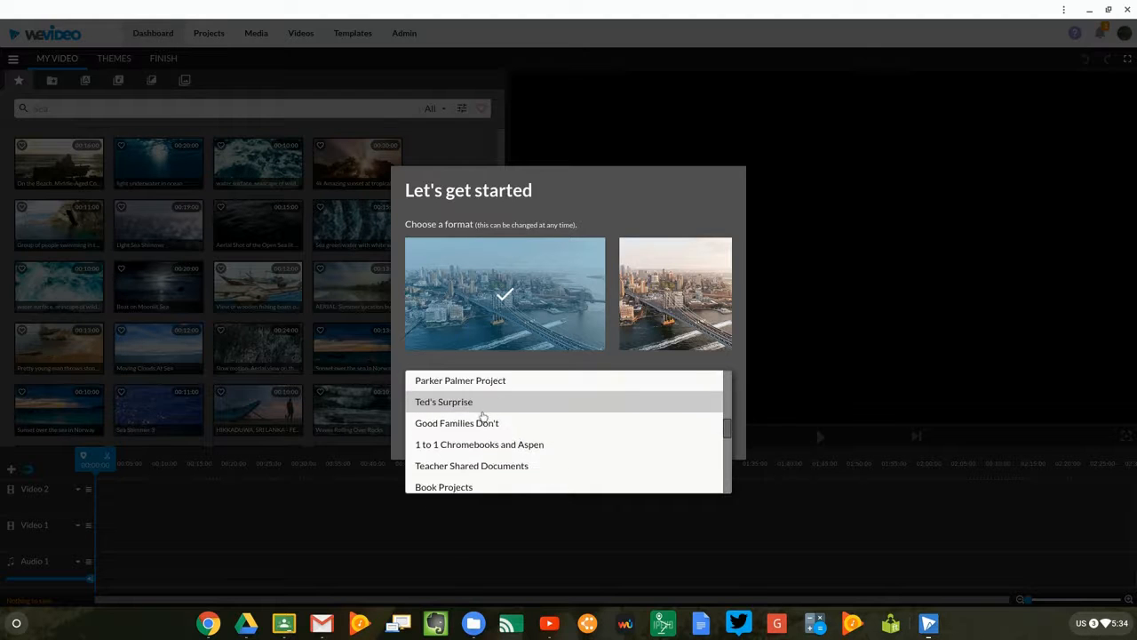
scroll(479, 411, "down", 5)
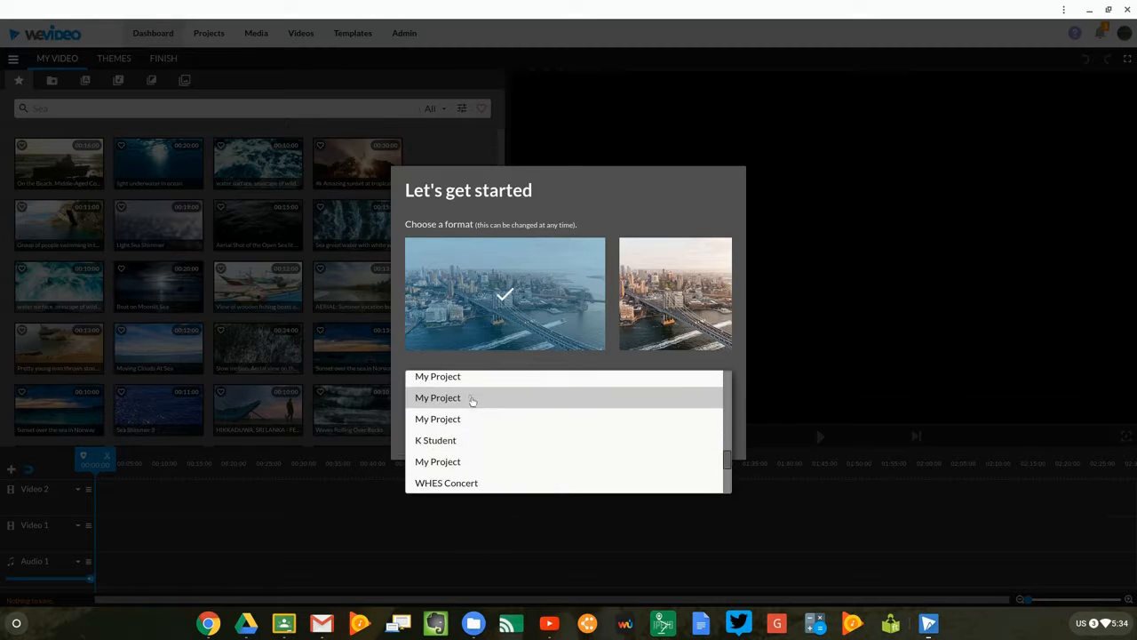
scroll(458, 407, "up", 15)
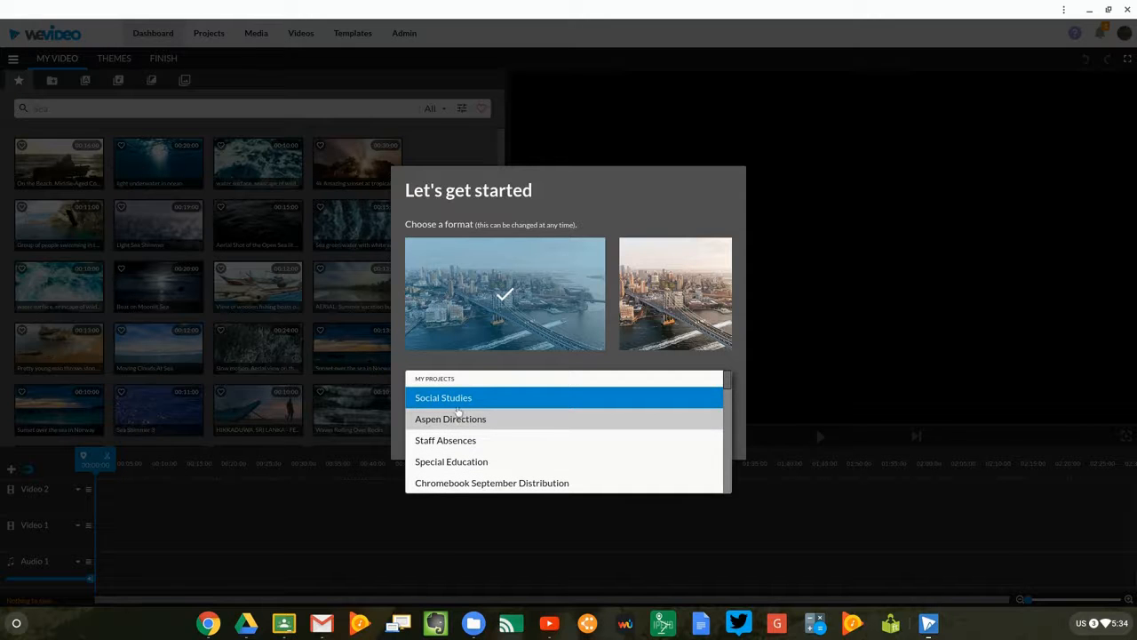
left_click(457, 401)
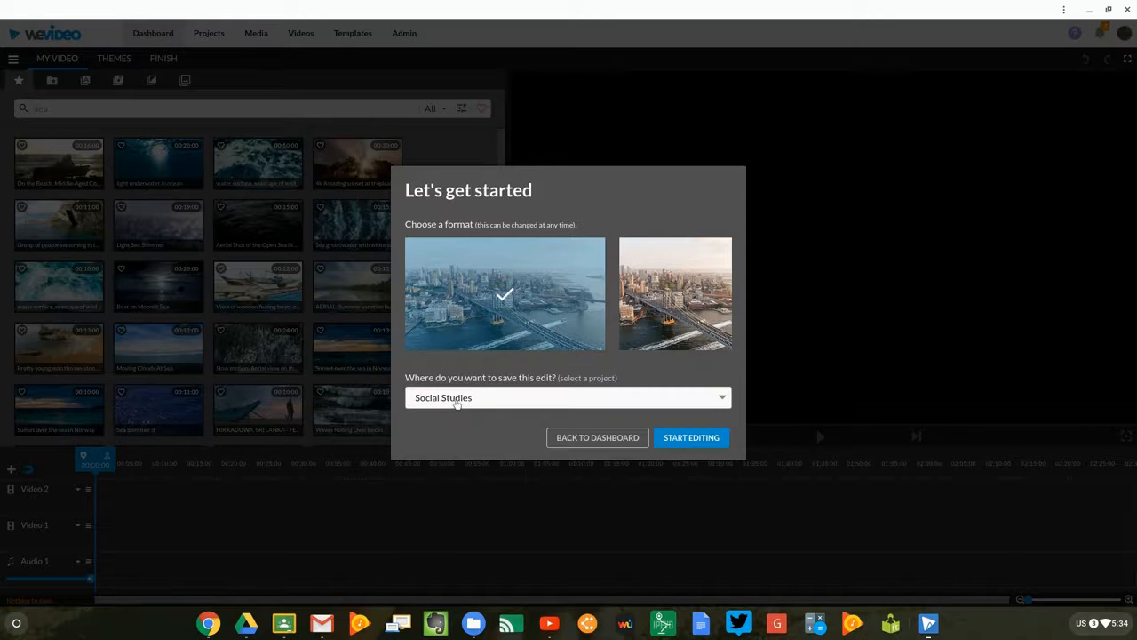
left_click(701, 438)
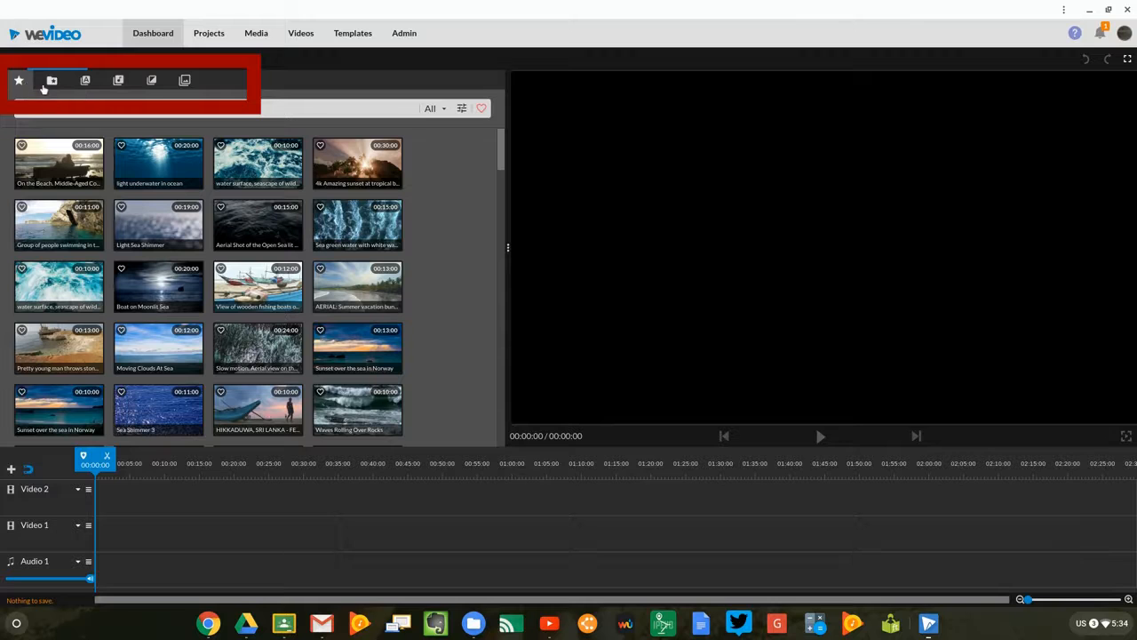
Import the newest WebM story video from the recent files into My media.
left_click(53, 83)
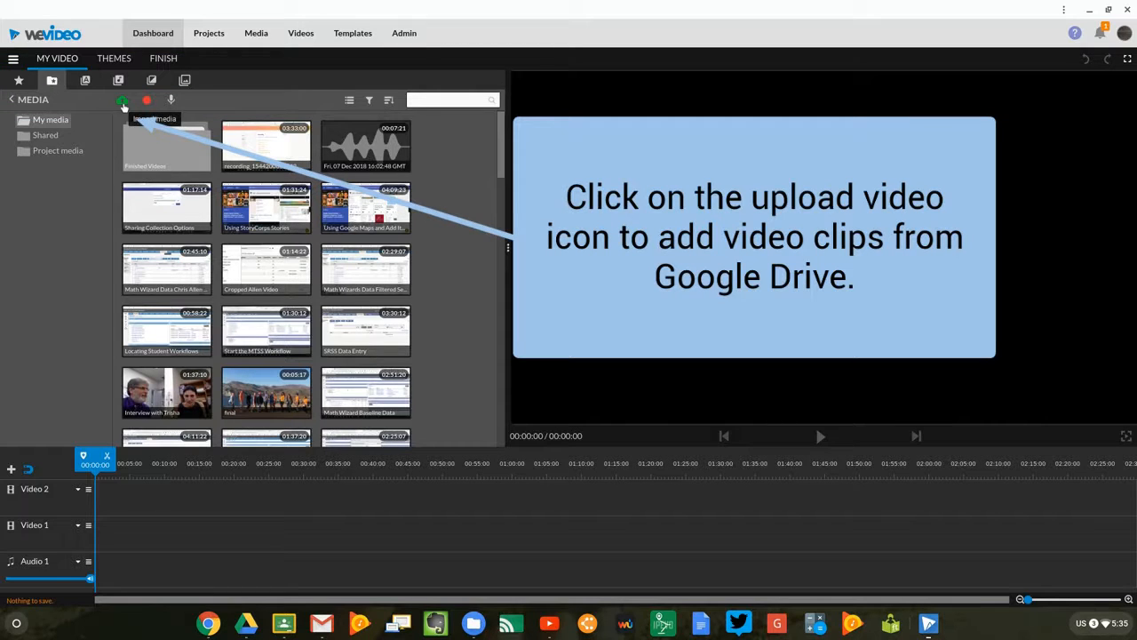
left_click(123, 101)
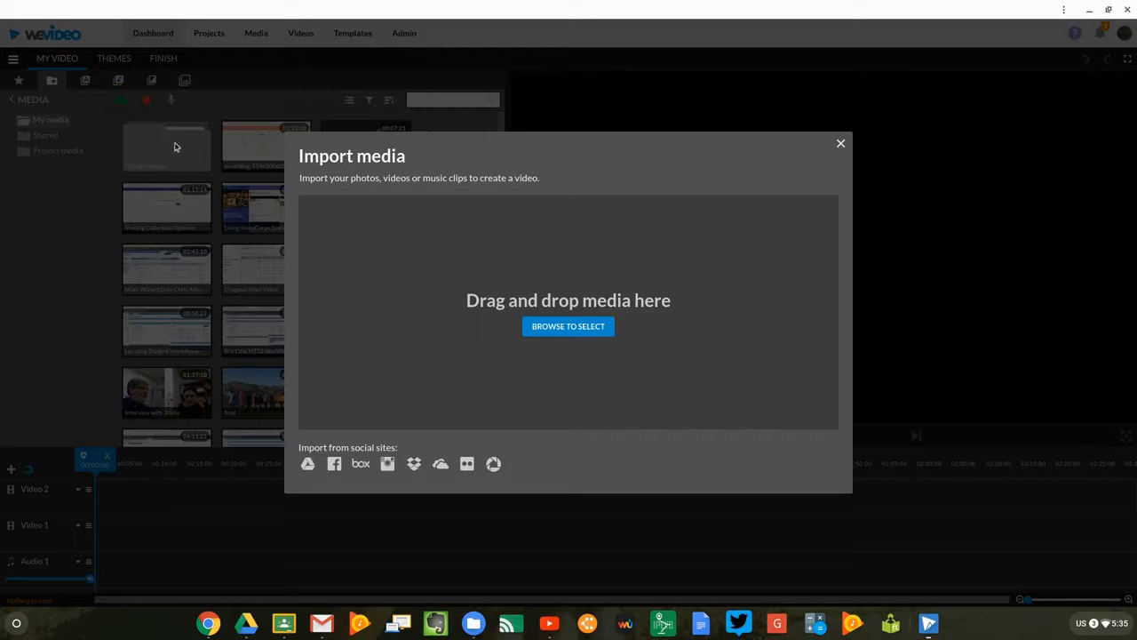
left_click(546, 329)
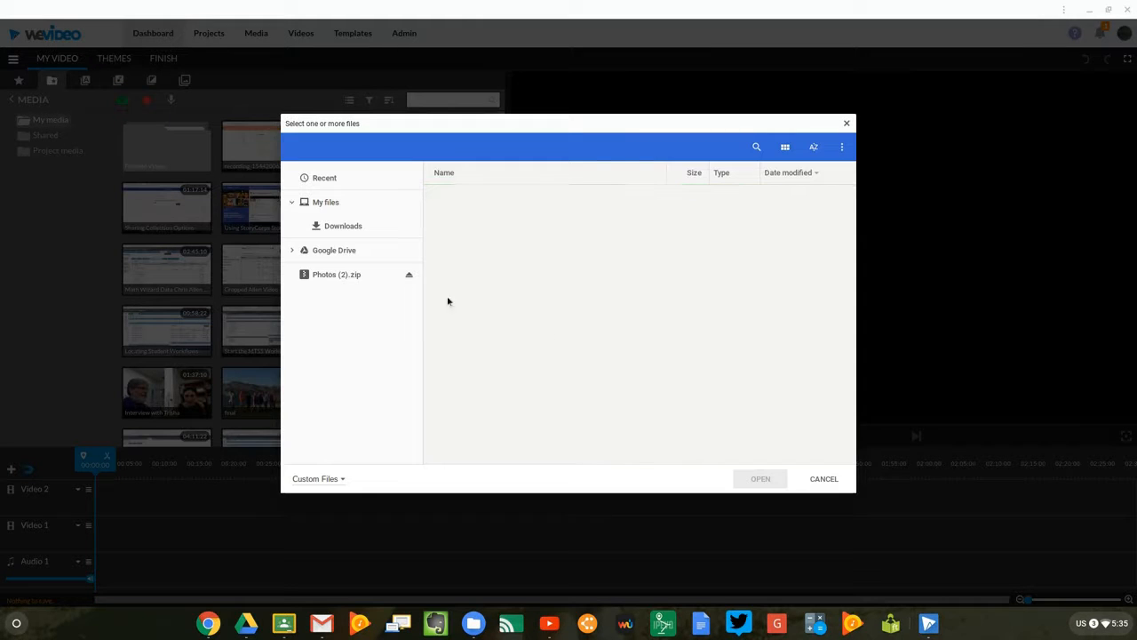
left_click(321, 181)
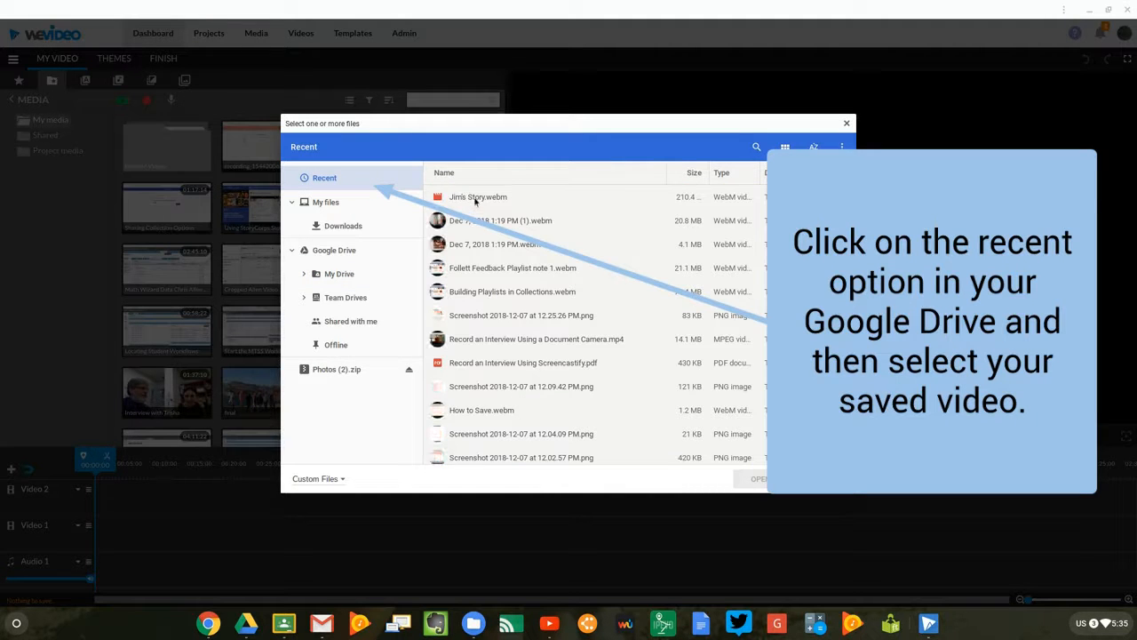
left_click(475, 199)
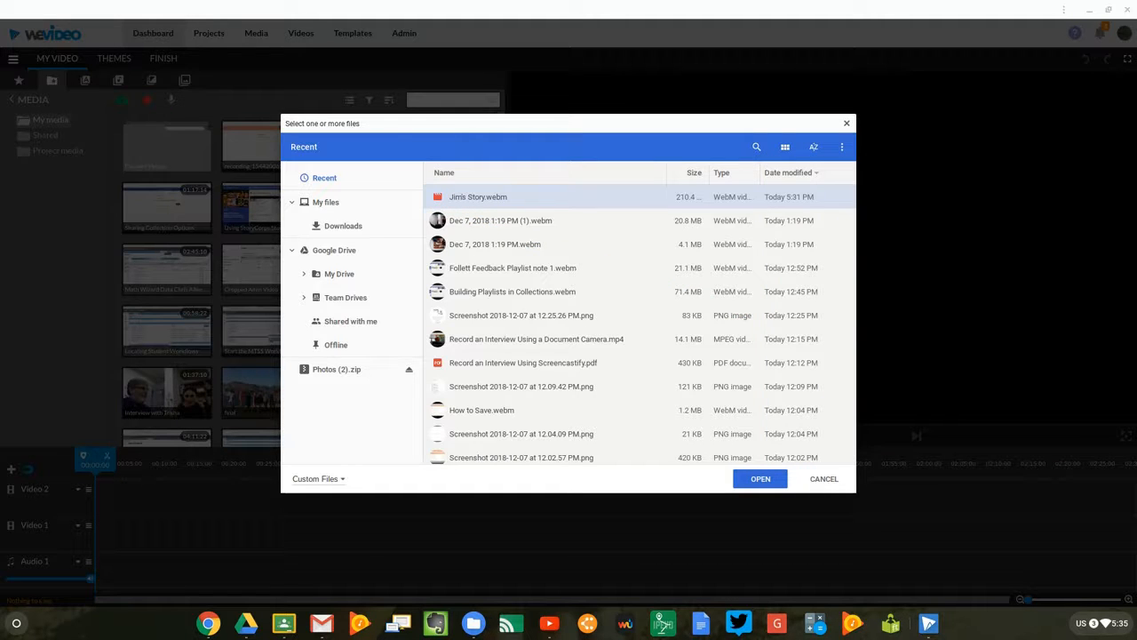
left_click(761, 481)
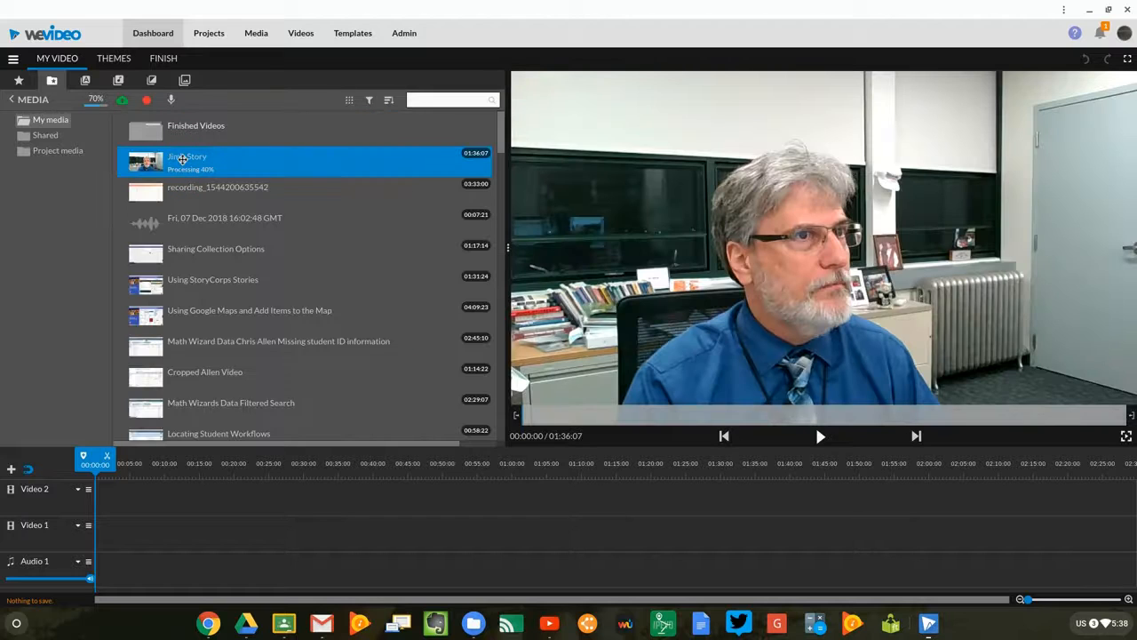
Place the imported story video at the start of Video 1 and set that track to its tallest height.
left_click_drag(160, 163, 115, 545)
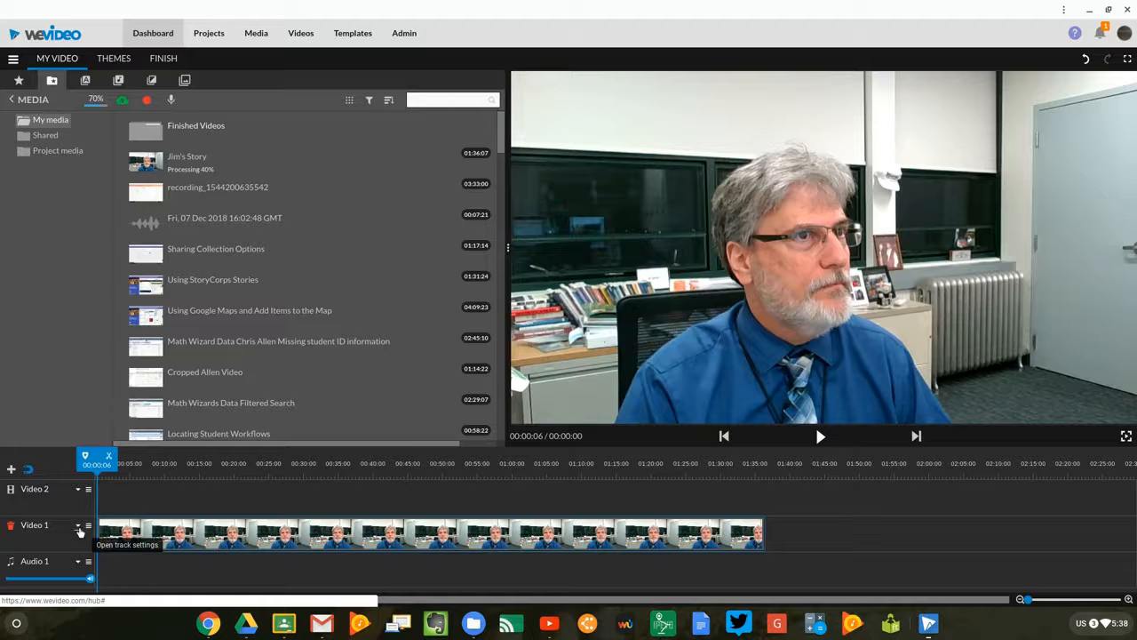
left_click(77, 526)
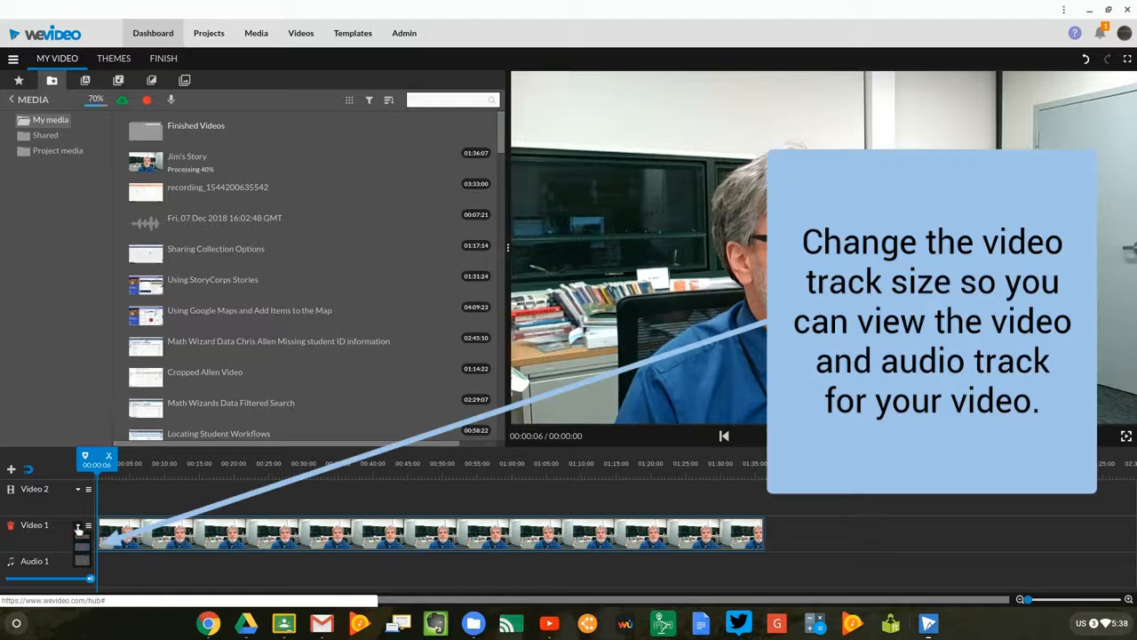
left_click(86, 565)
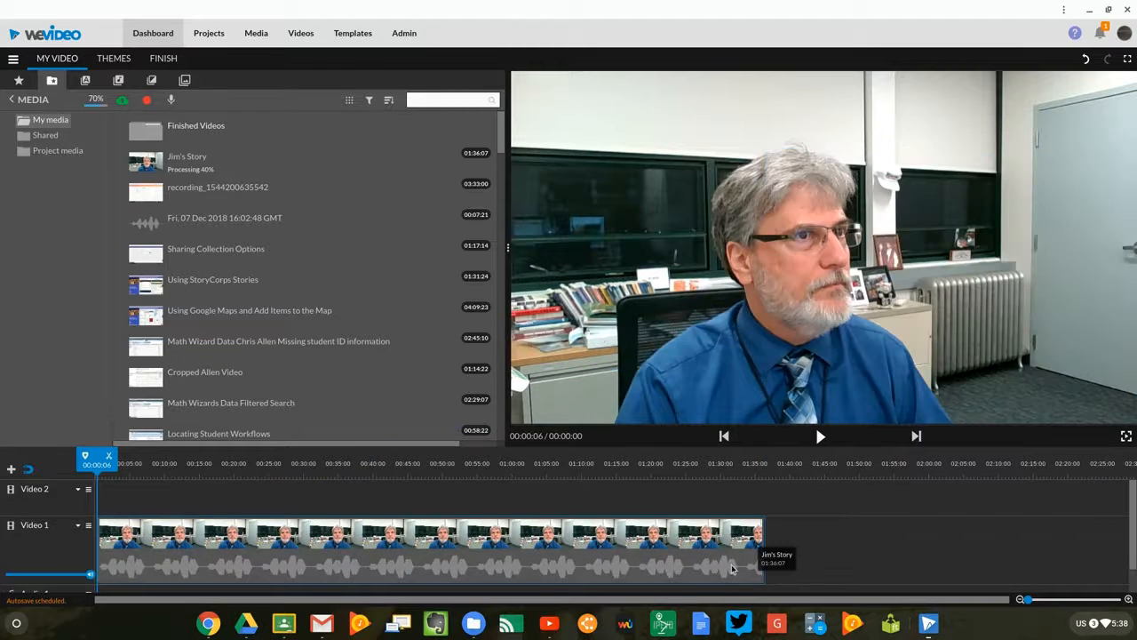
Shift the Video 1 clip to start at about 00:03:24 and split it at 00:29:09, where the speech begins.
left_click_drag(151, 539, 180, 542)
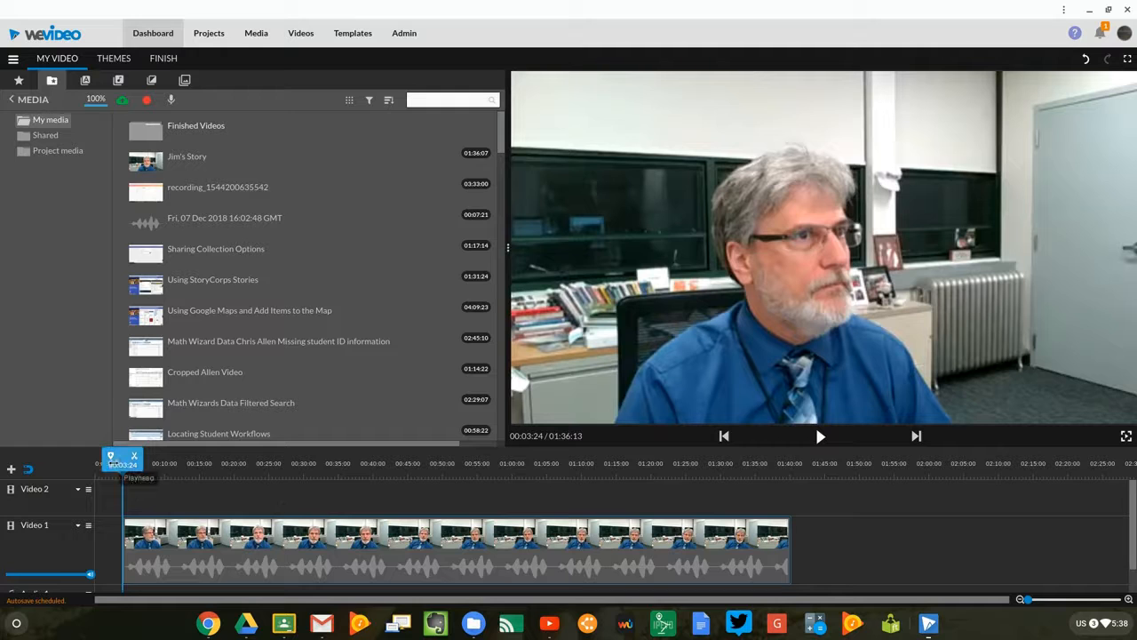
left_click(819, 436)
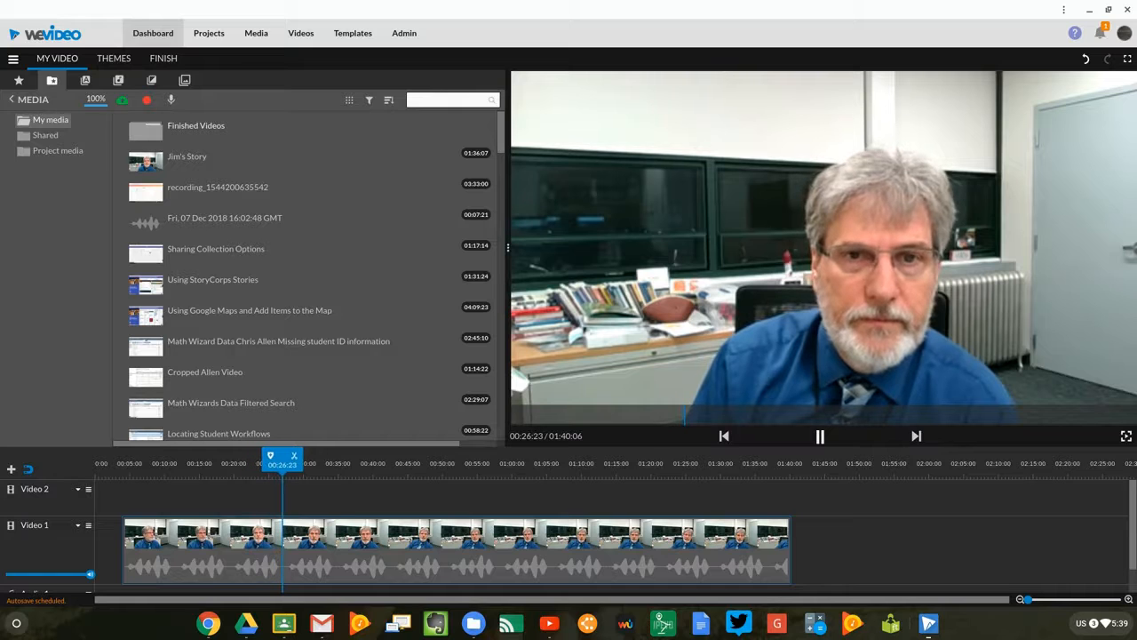
left_click(815, 423)
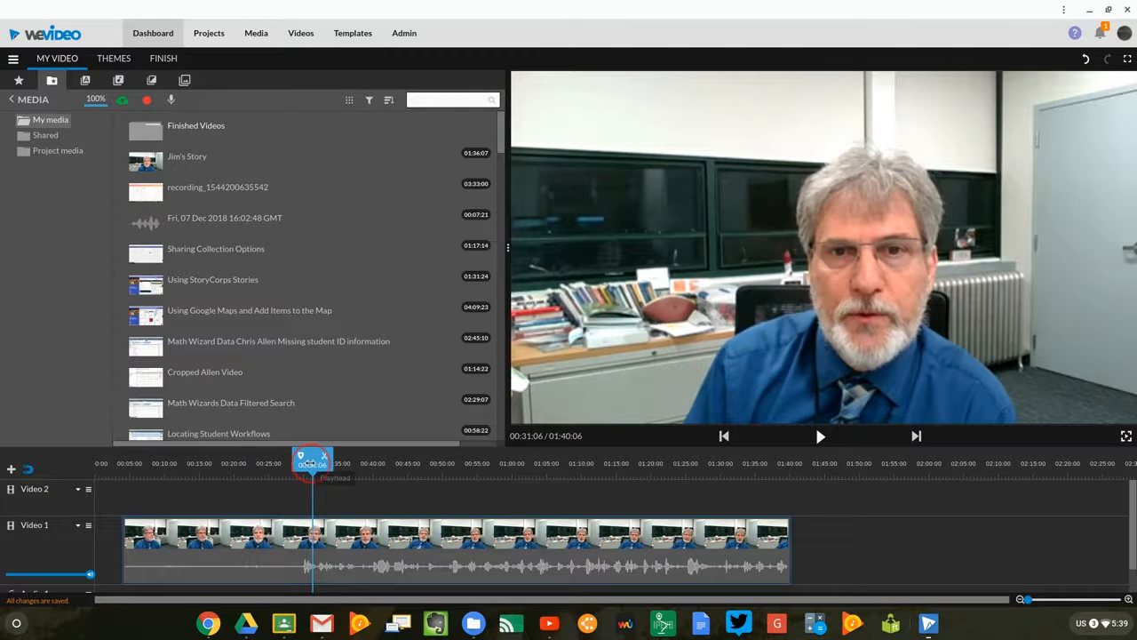
left_click_drag(311, 463, 298, 464)
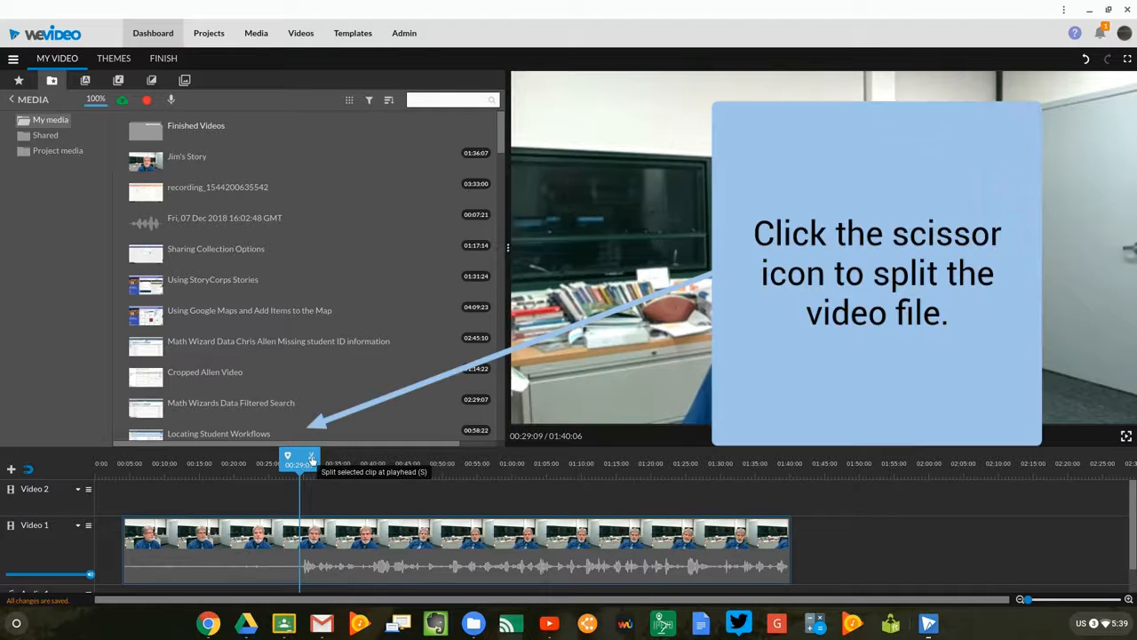
left_click(310, 456)
Delete the opening segment before the split and move the remaining Video 1 clip to start at about 00:04:16.
left_click_drag(268, 546, 236, 543)
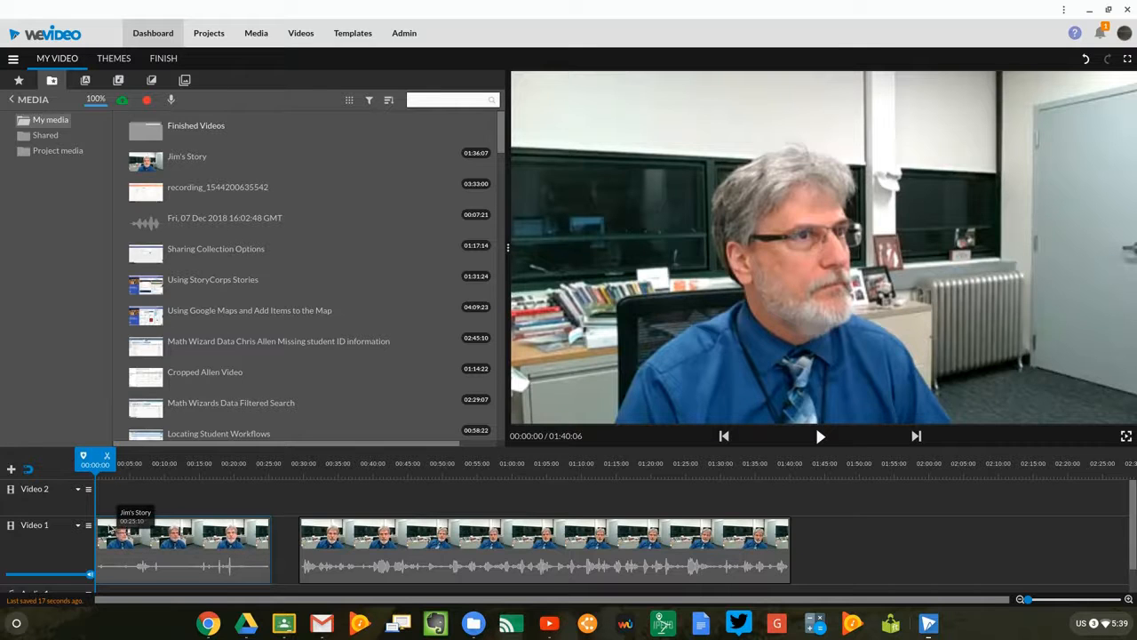
left_click_drag(118, 532, 153, 544)
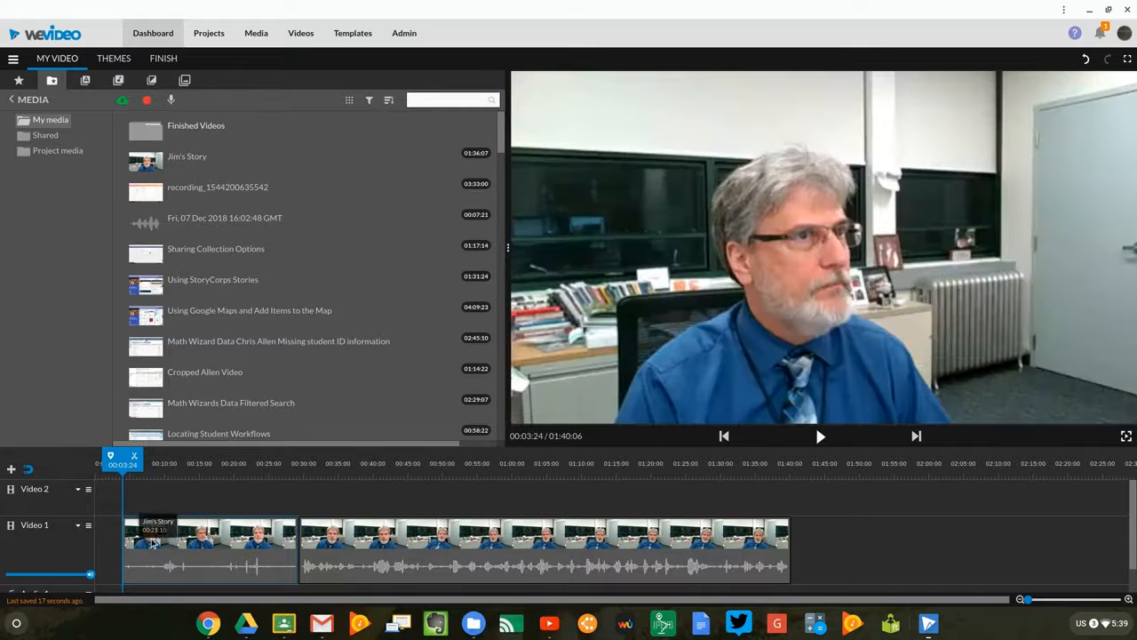
left_click(152, 544)
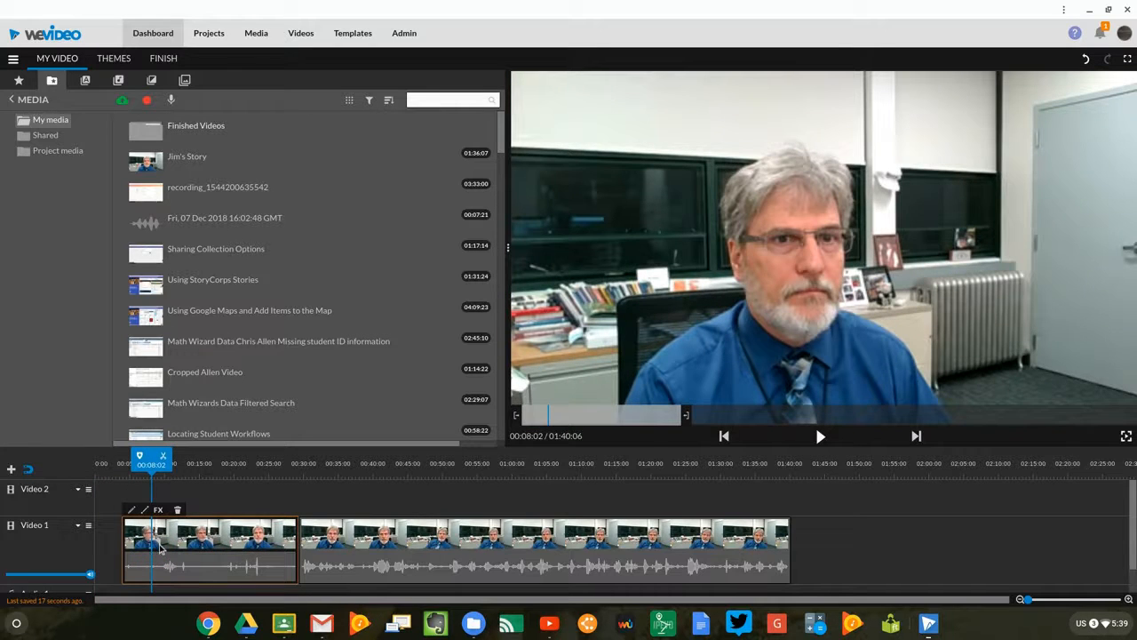
key("Delete")
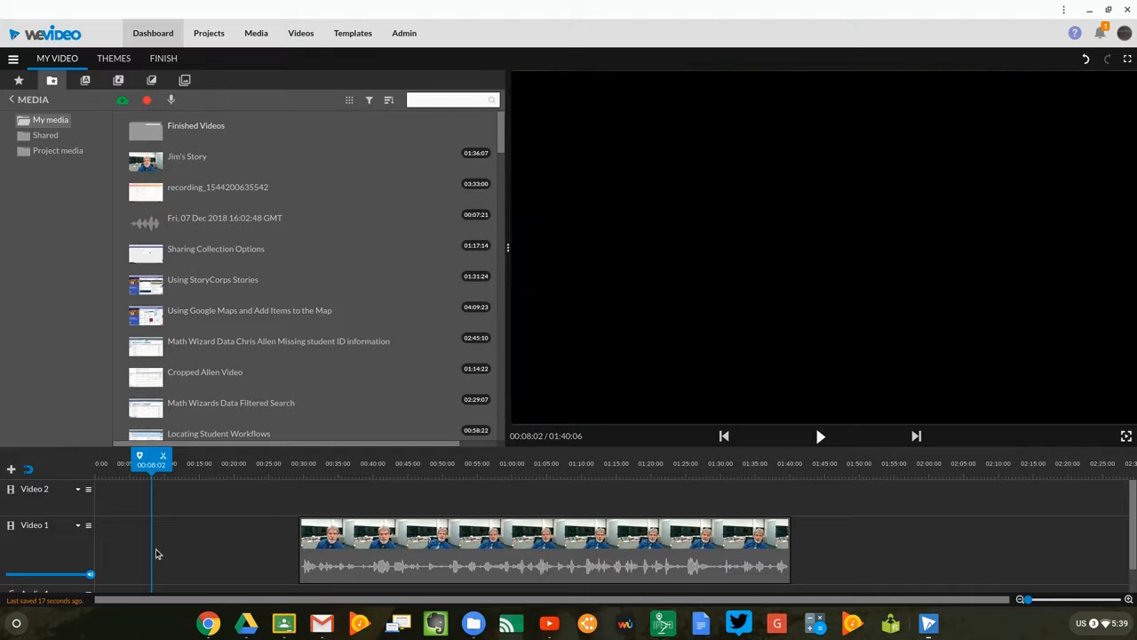
left_click_drag(345, 549, 175, 547)
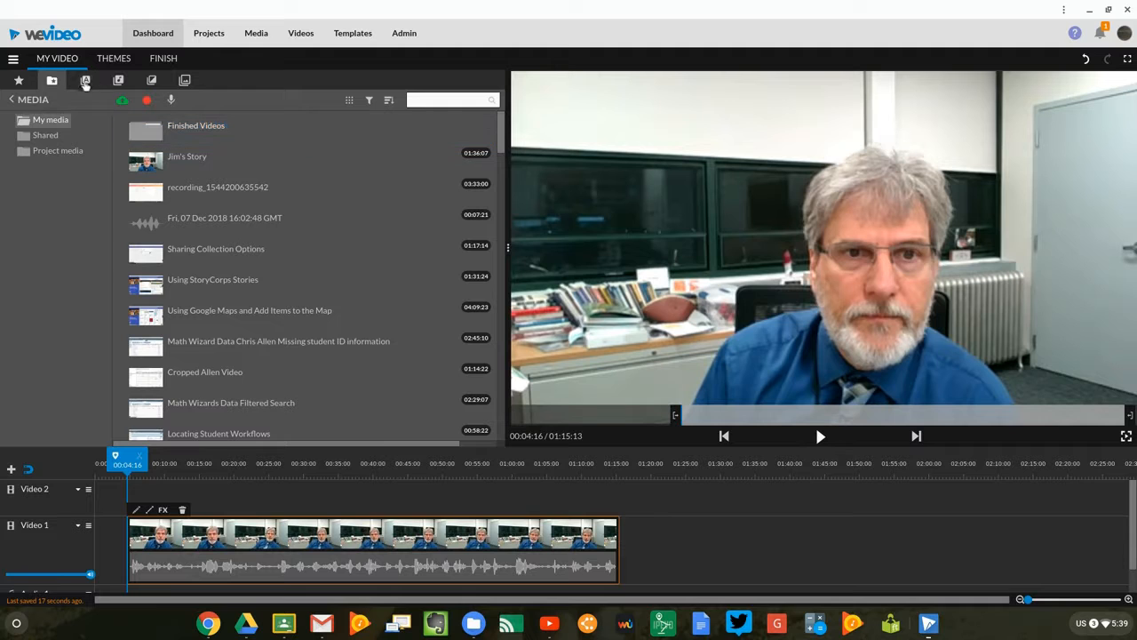
Place the Marquee - Title text on Video 2 at about 00:00:17, ahead of the Video 1 clip, and preview the opening.
left_click(85, 81)
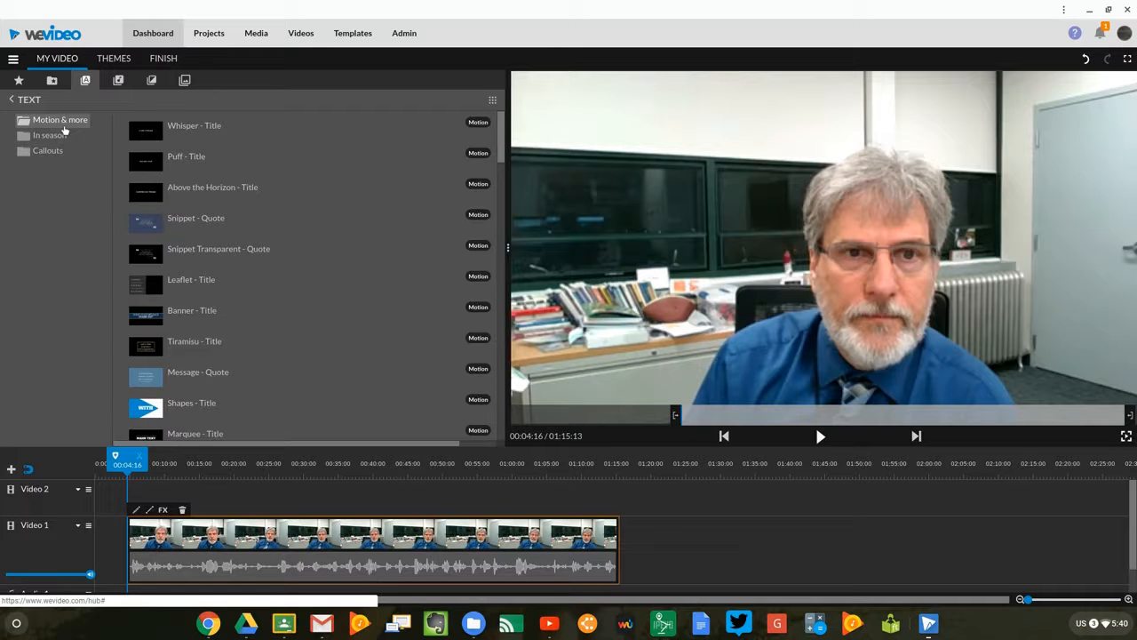
left_click(493, 99)
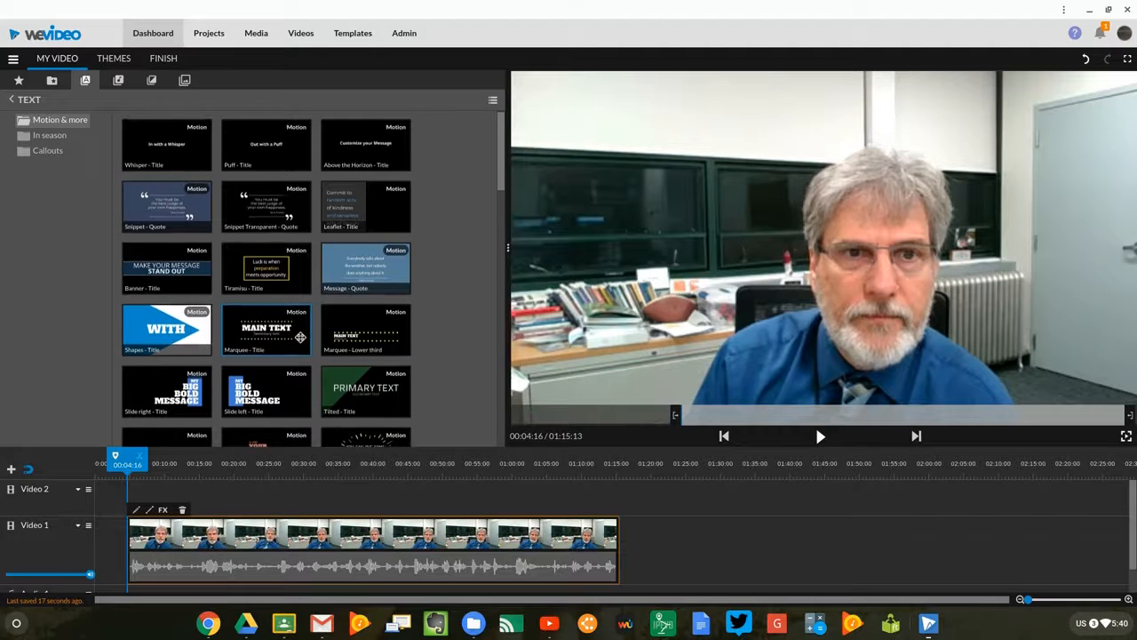
scroll(300, 343, "down", 1)
scroll(289, 337, "down", 1)
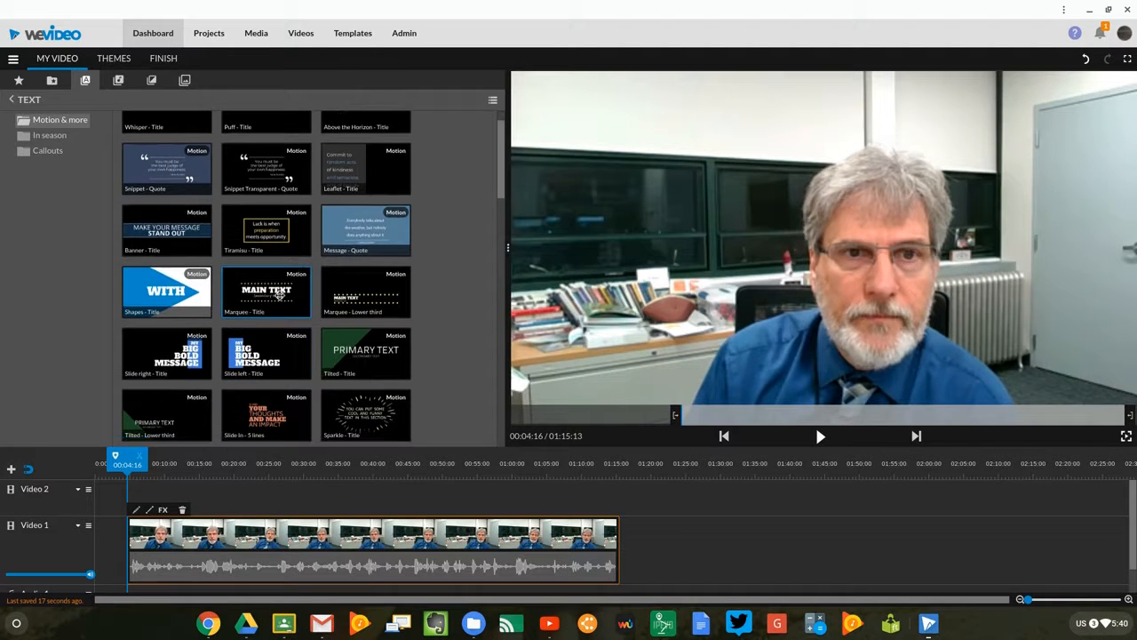
left_click_drag(279, 297, 99, 511)
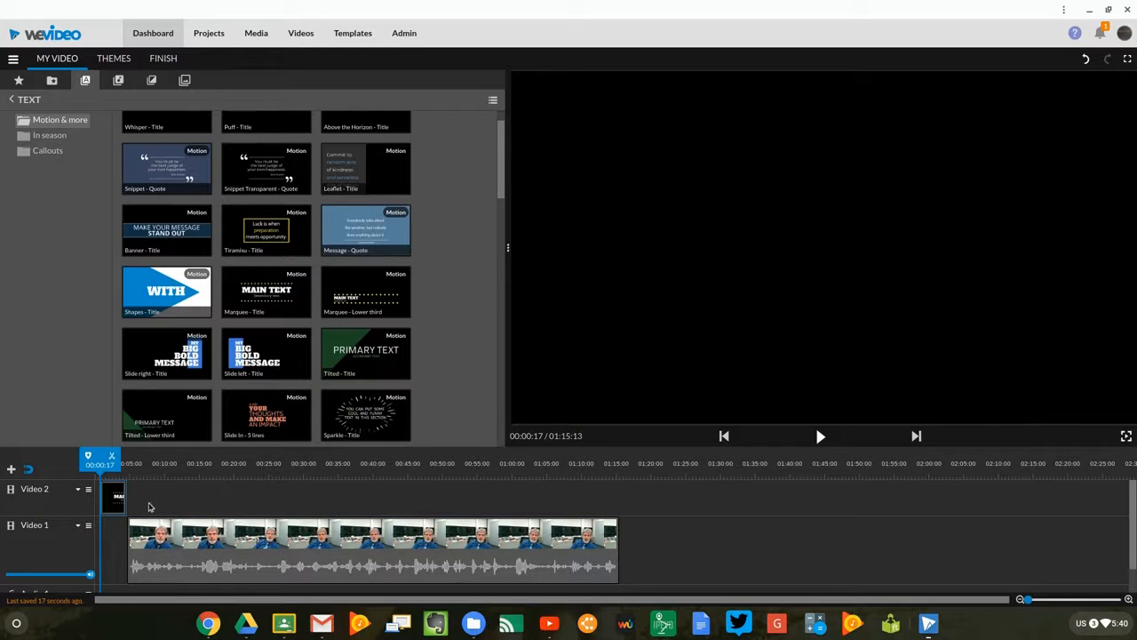
key("space")
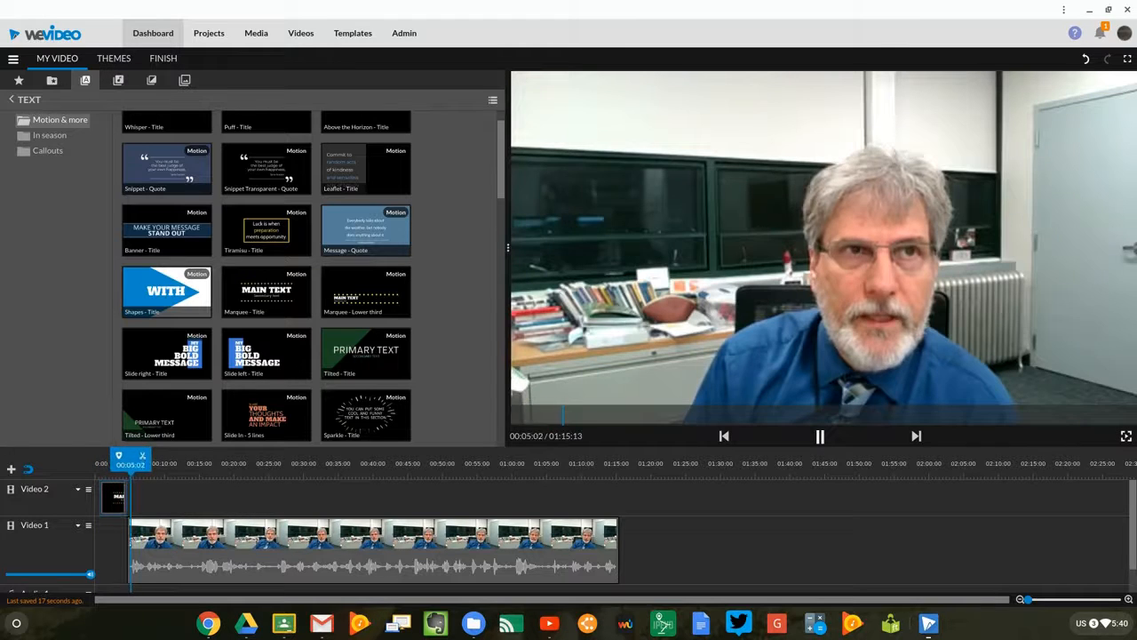
left_click(814, 423)
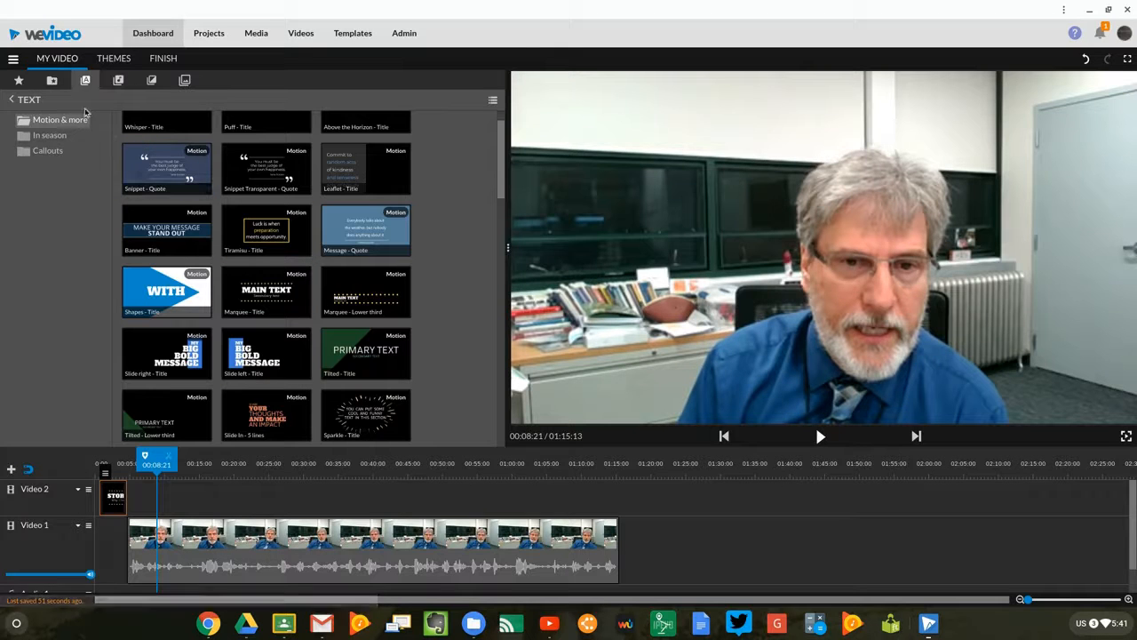
Add the free music track Inspiration - Mega Music to Audio 1 at about 00:00:17 and play the opening with it.
left_click(118, 81)
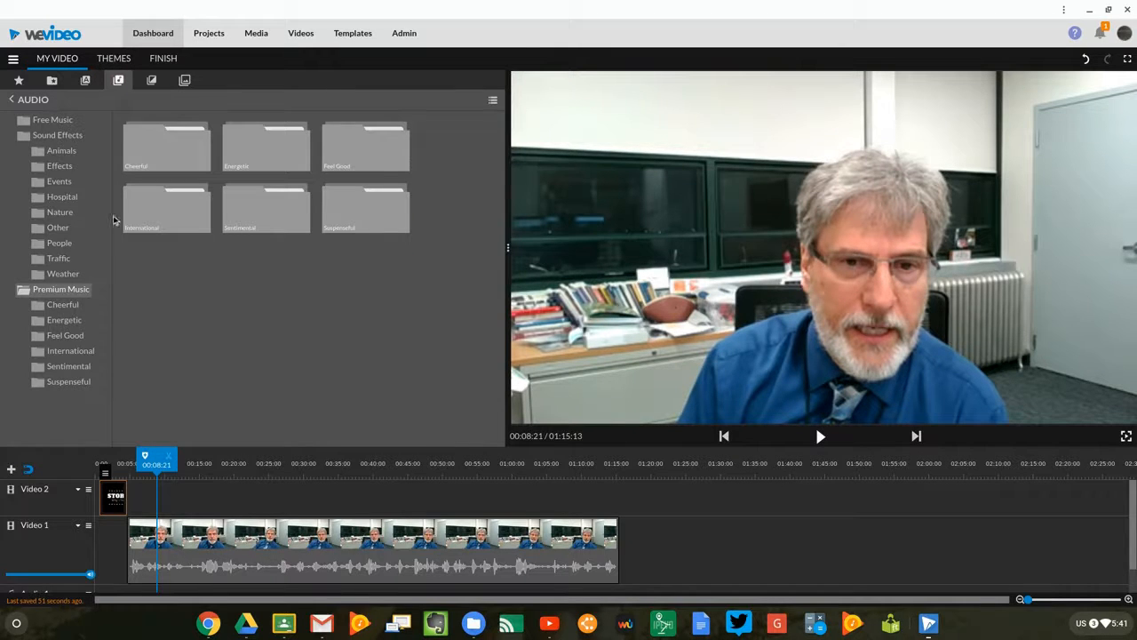
left_click(53, 119)
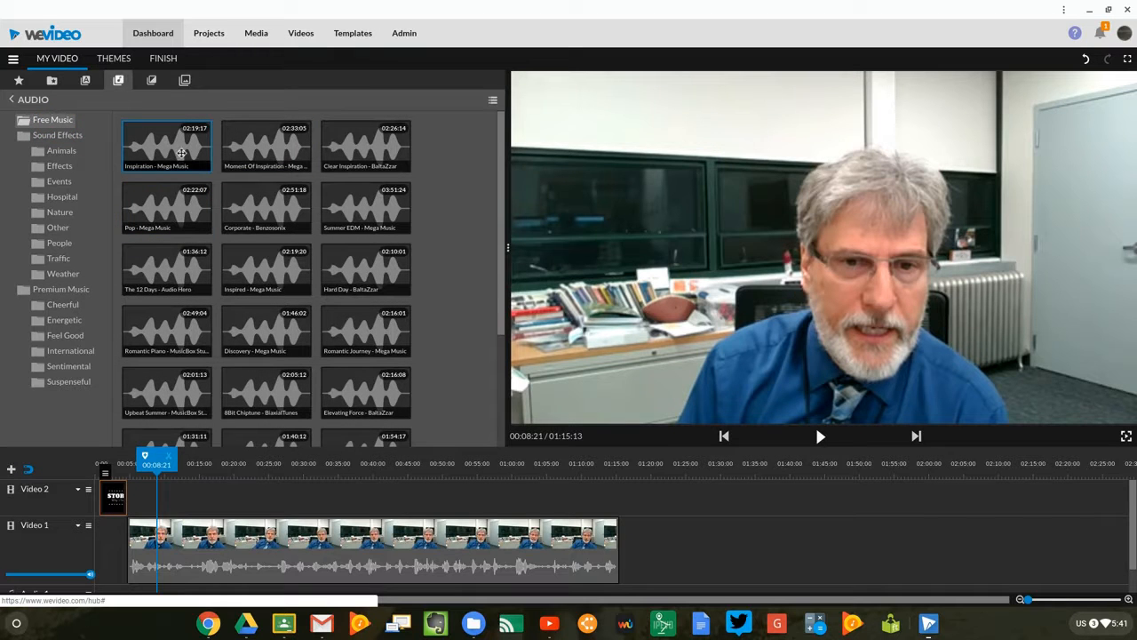
left_click(181, 153)
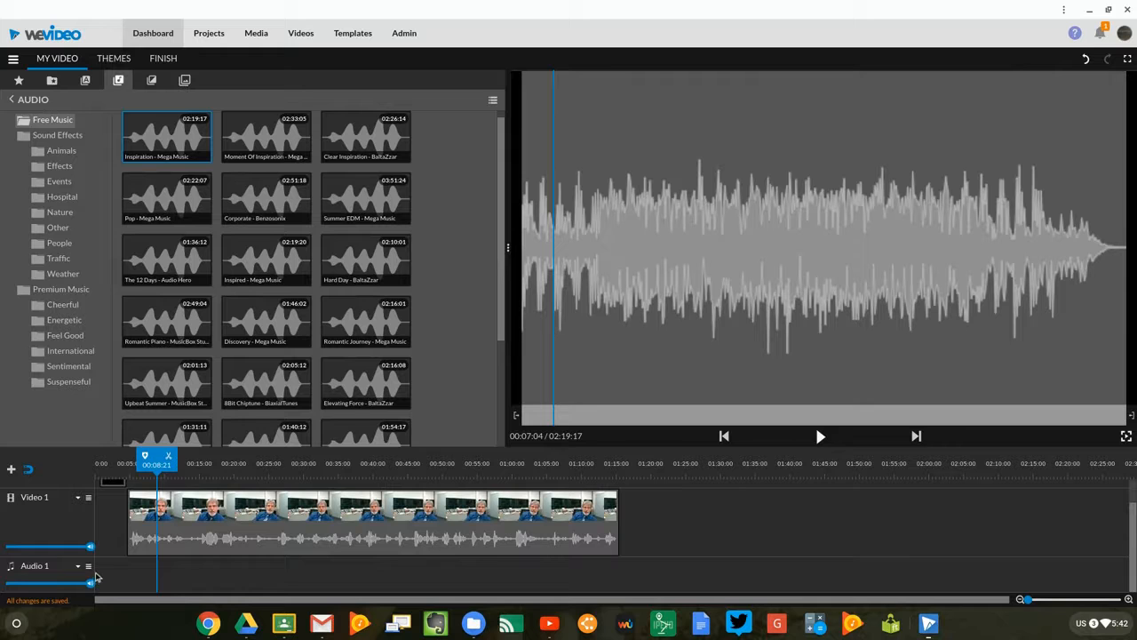
left_click_drag(151, 153, 115, 577)
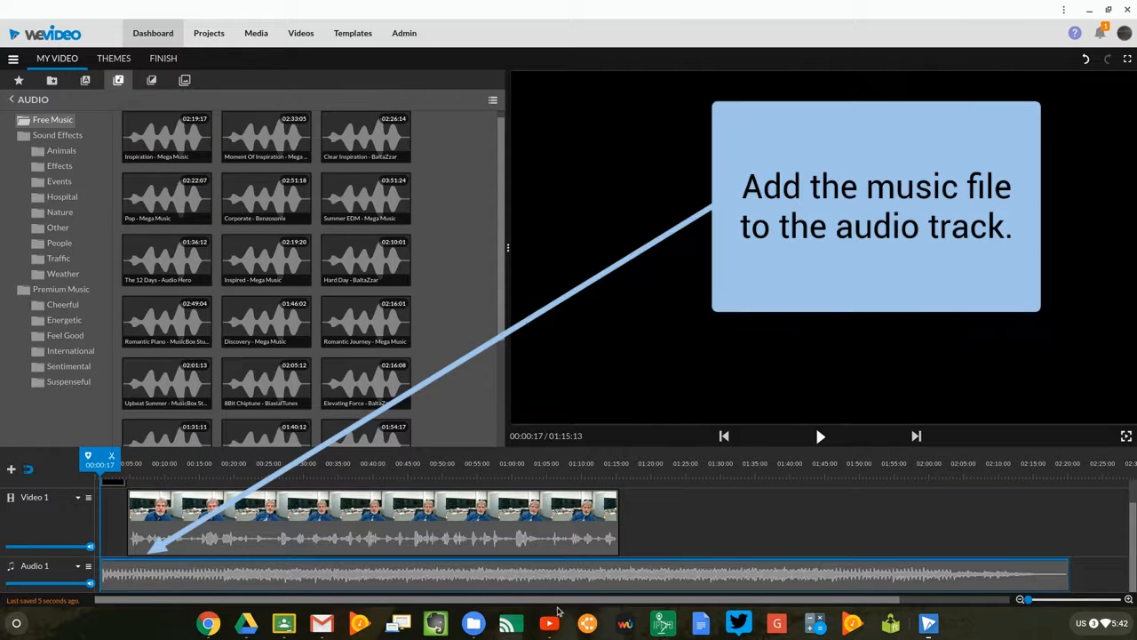
key("space")
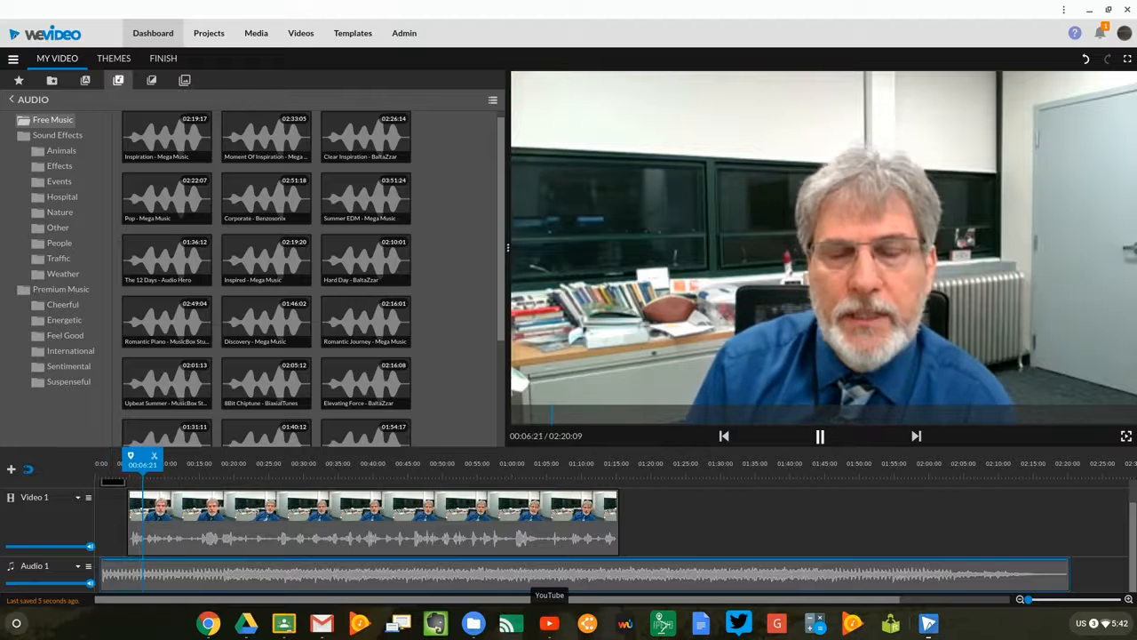
key("space")
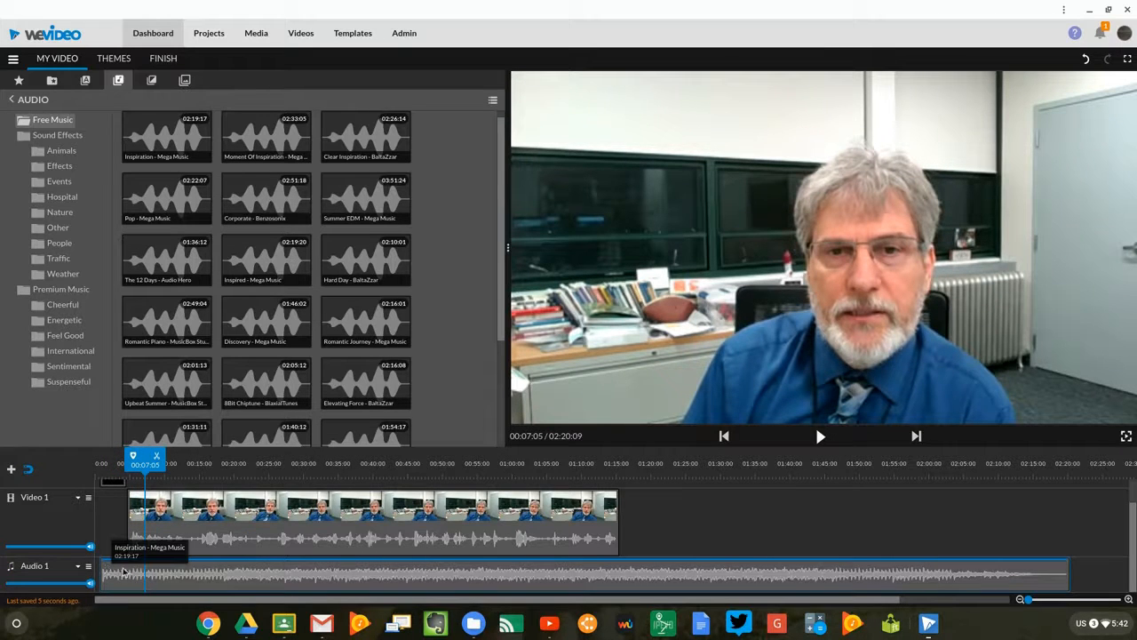
Lower the Audio 1 track volume to about 20% and play the video to check the balance with the speech.
mouse_move(90, 587)
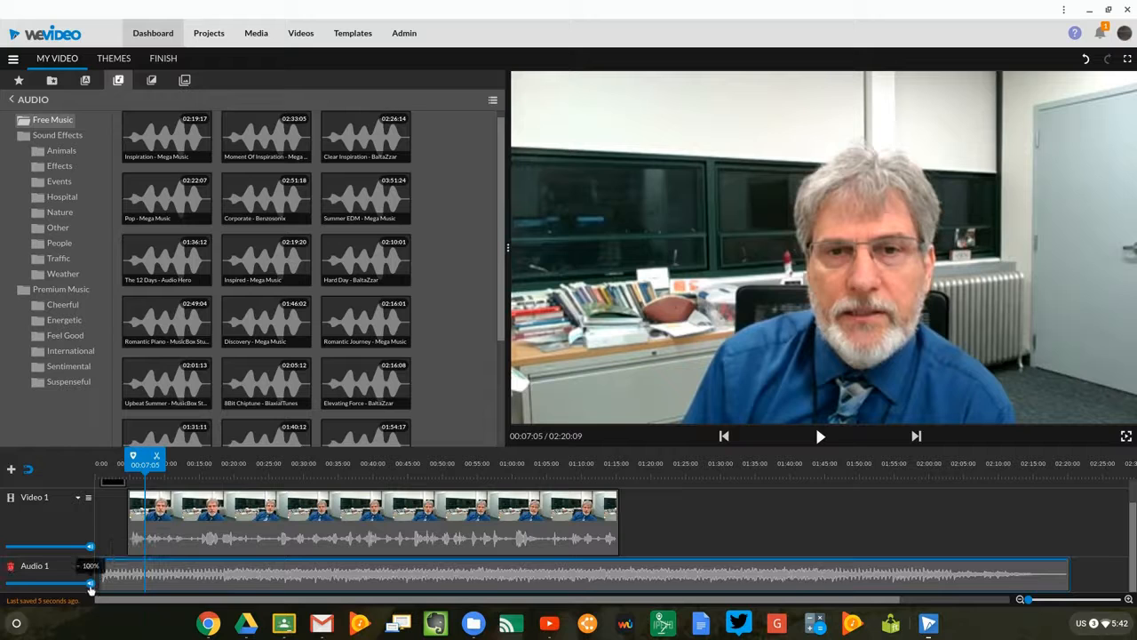
left_click_drag(91, 587, 22, 586)
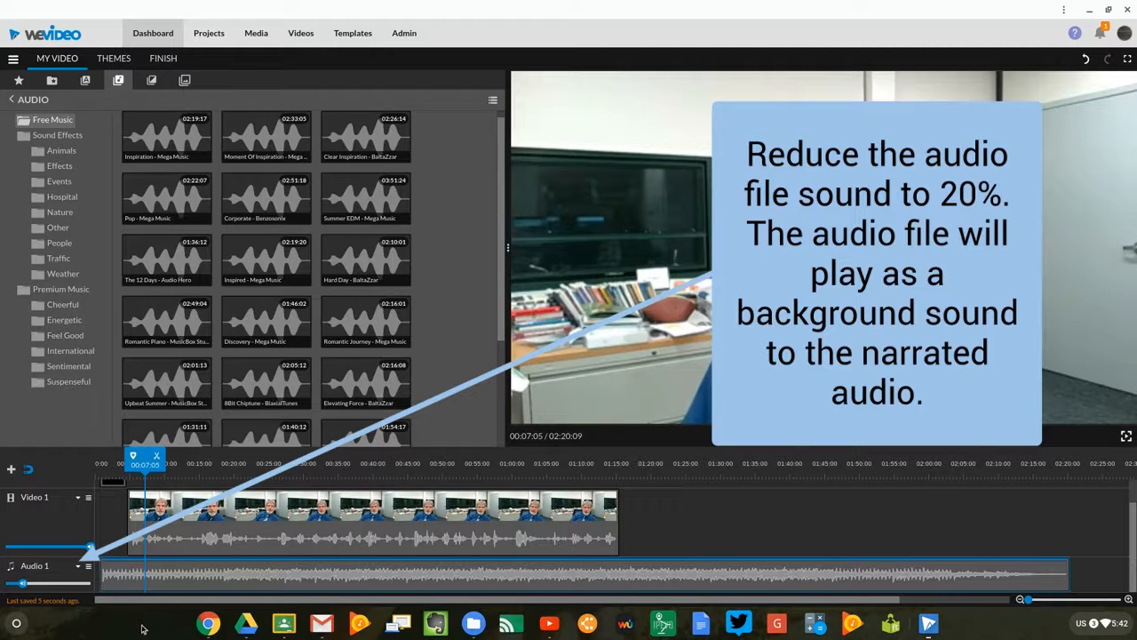
key("space")
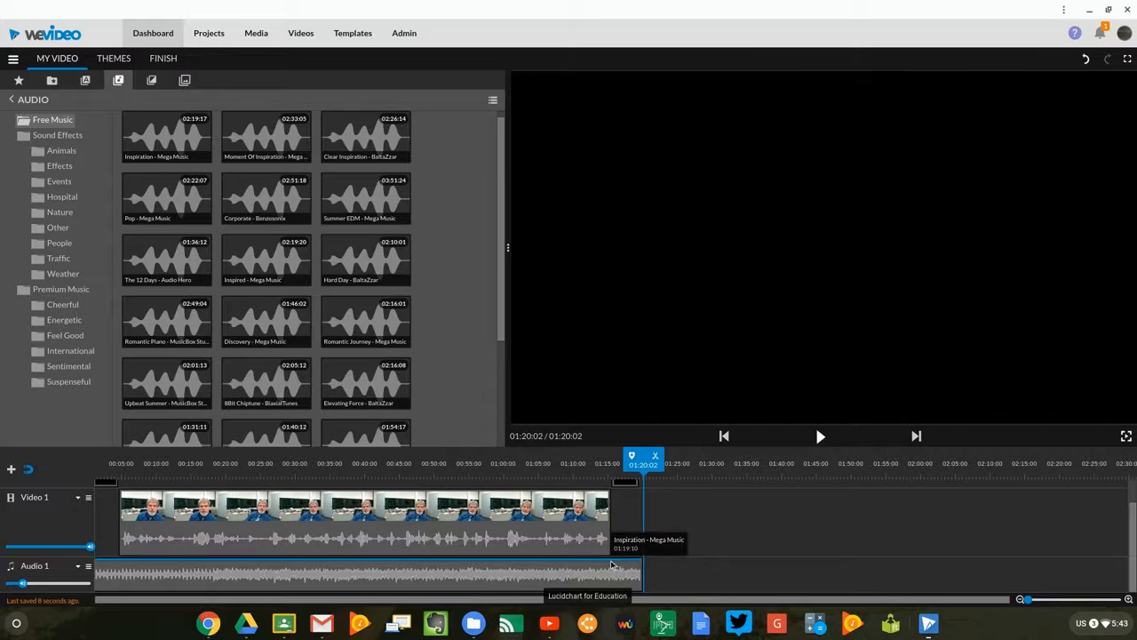
Fade the Audio 1 music out to silence from 01:15:12, at the end of the Video 1 clip, to the music's end.
left_click(611, 565)
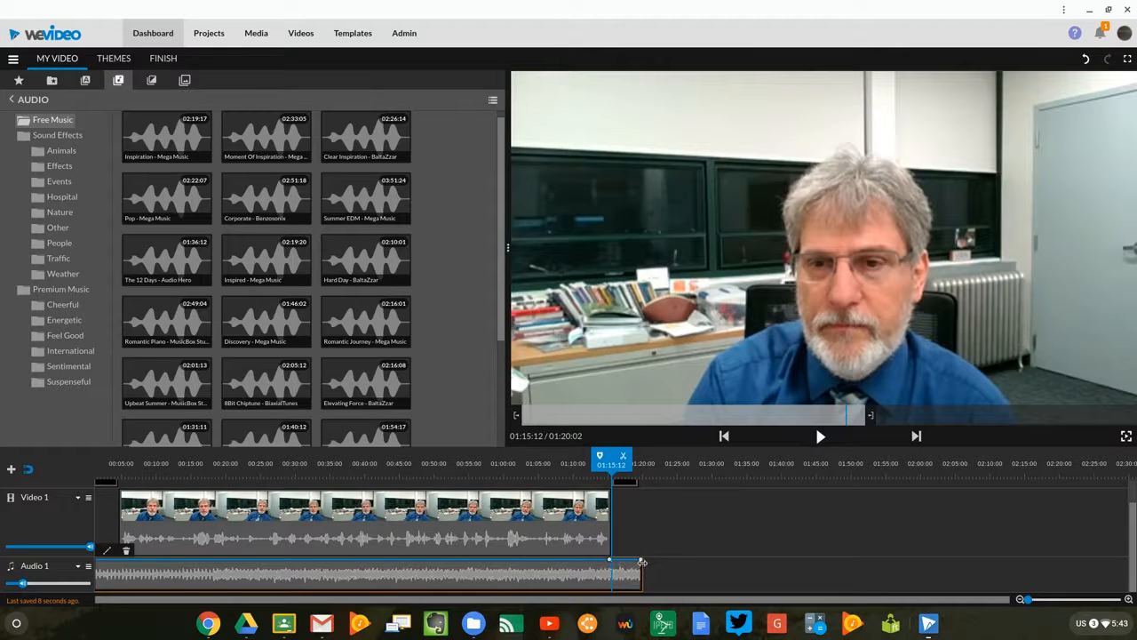
left_click_drag(640, 564, 631, 607)
left_click_drag(612, 463, 584, 463)
key("space")
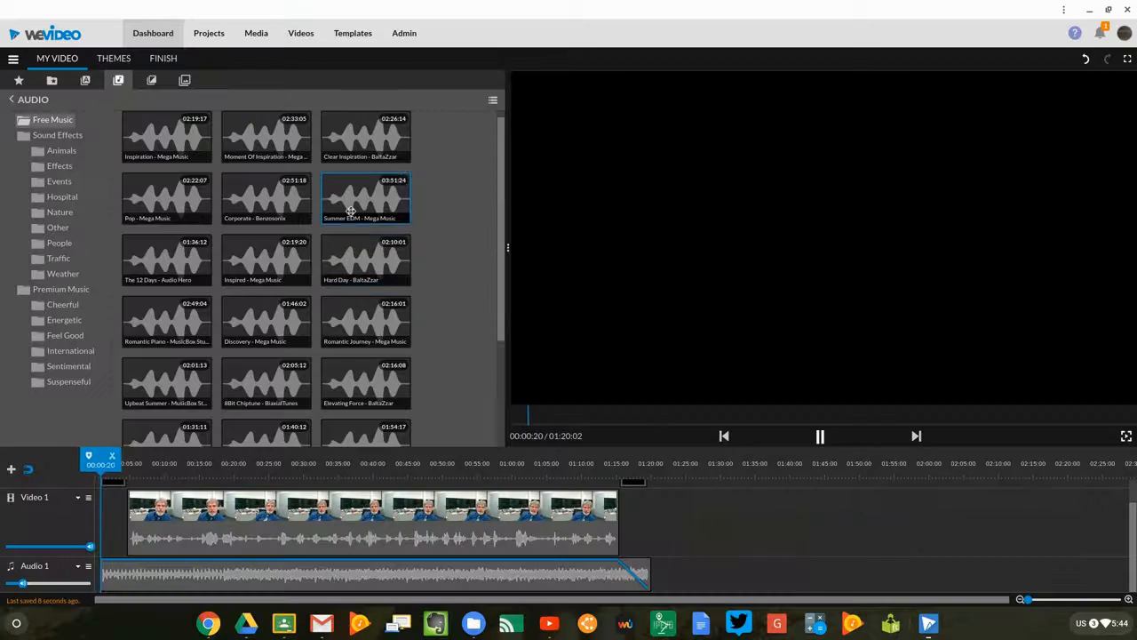
key("space")
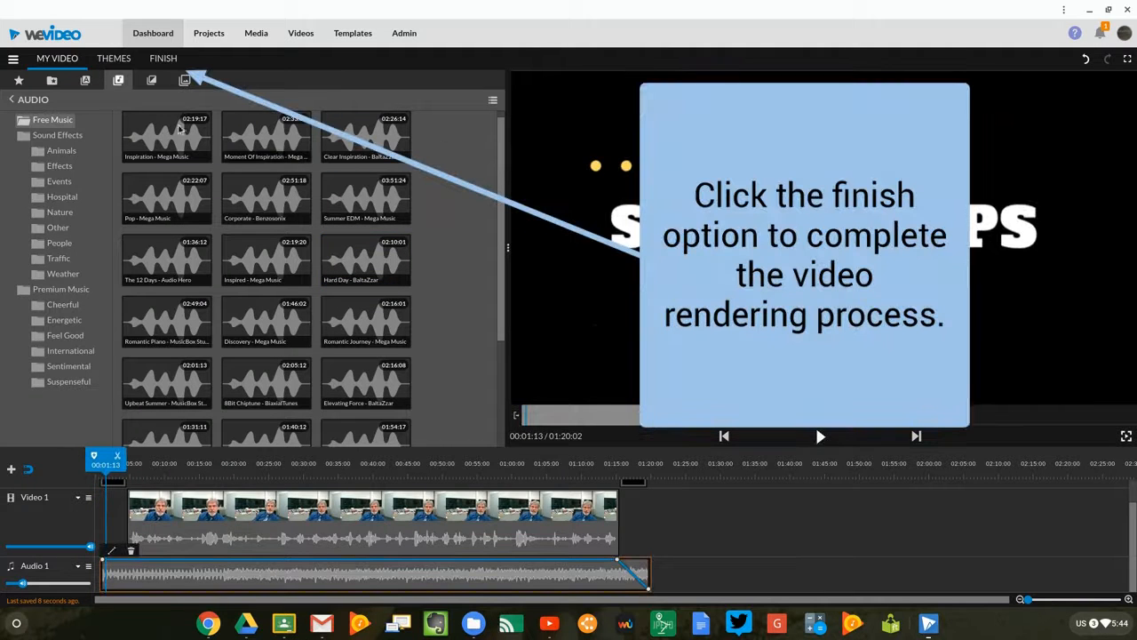
Start finishing the video and title it with the storyteller's first name in possessive form followed by "StoryCorps".
left_click(163, 59)
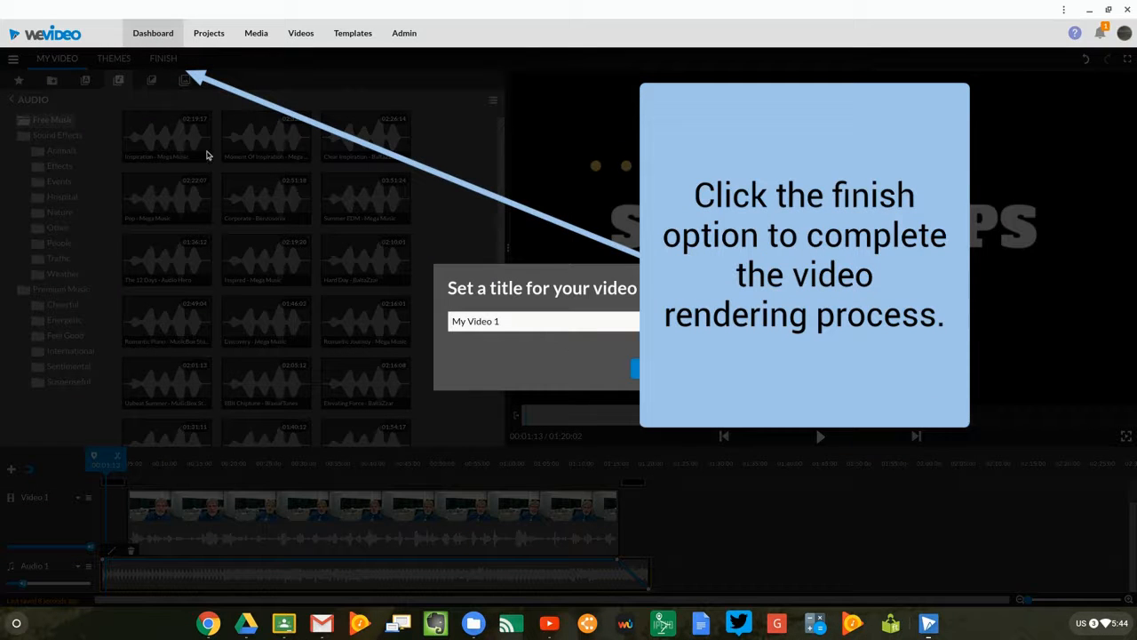
left_click_drag(536, 329, 411, 317)
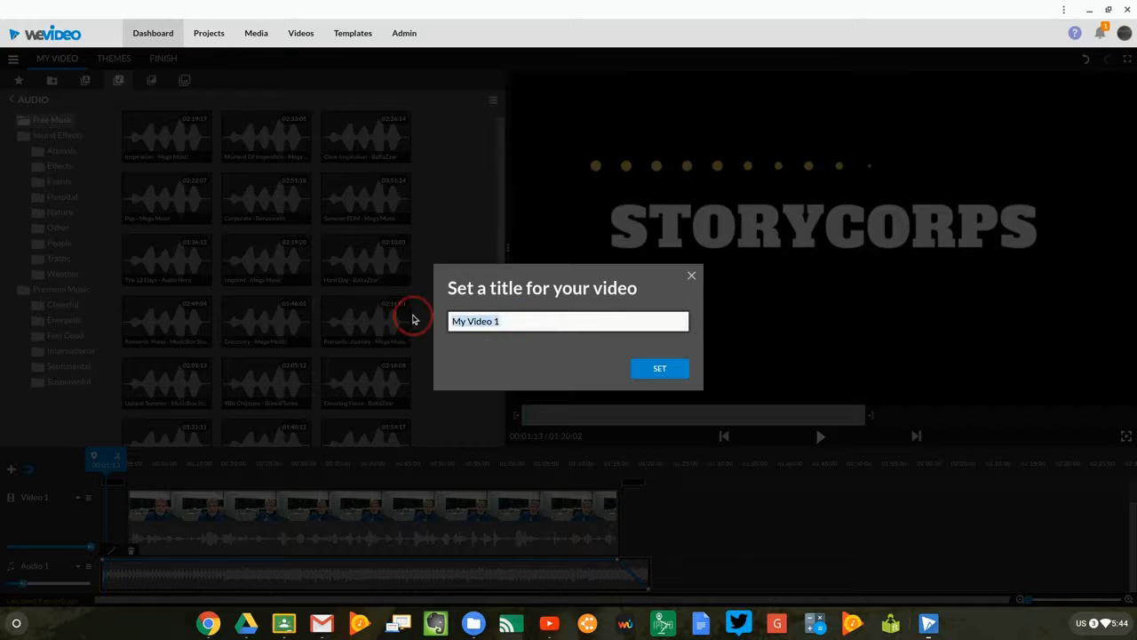
type("Ji")
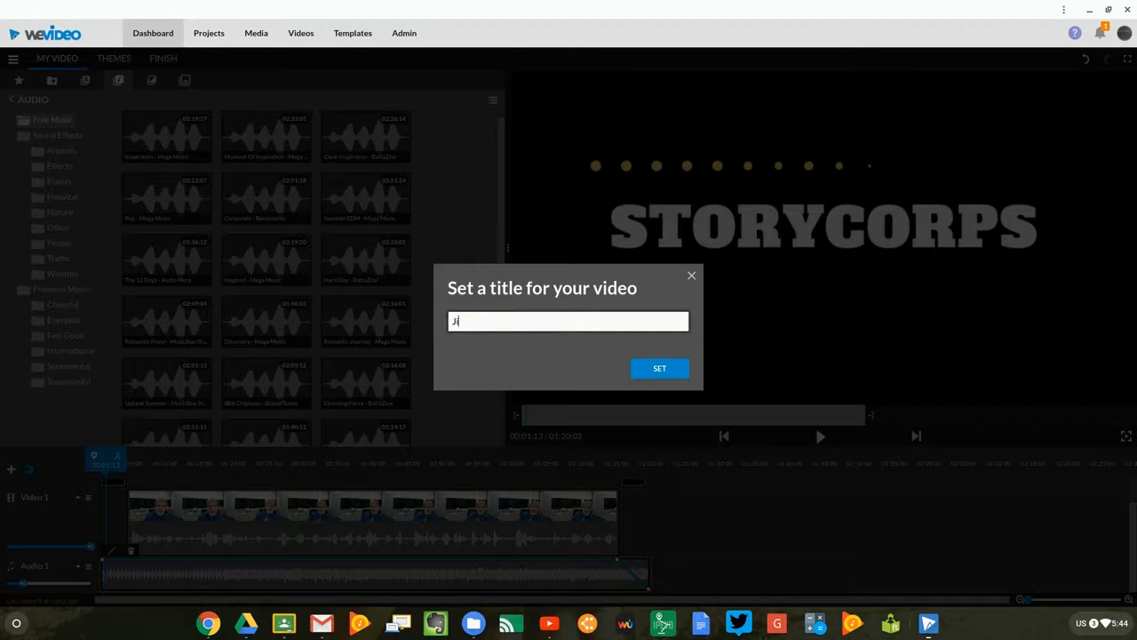
type("m")
type("'s StoryCorps")
left_click(650, 376)
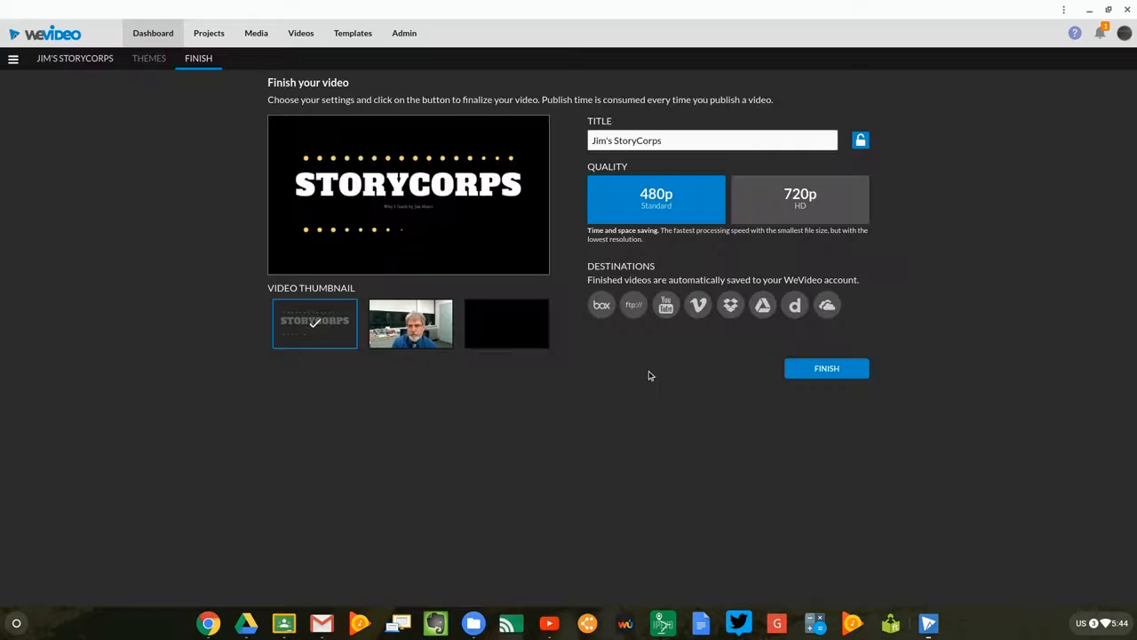
Set the export quality to 720p HD and publish the finished video.
left_click(793, 201)
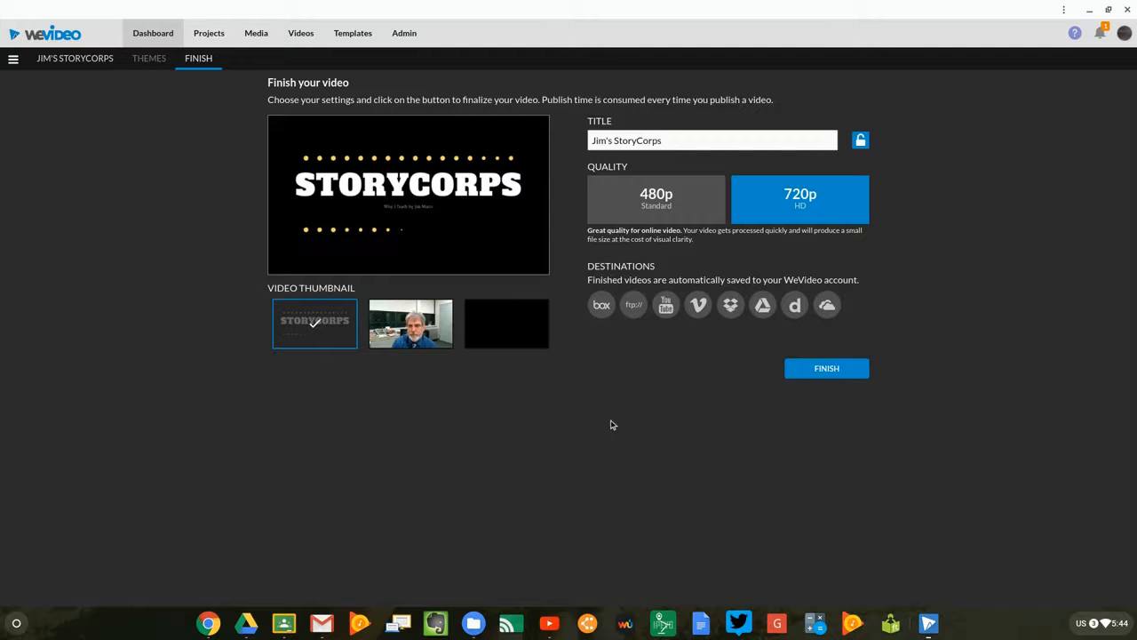
left_click(820, 374)
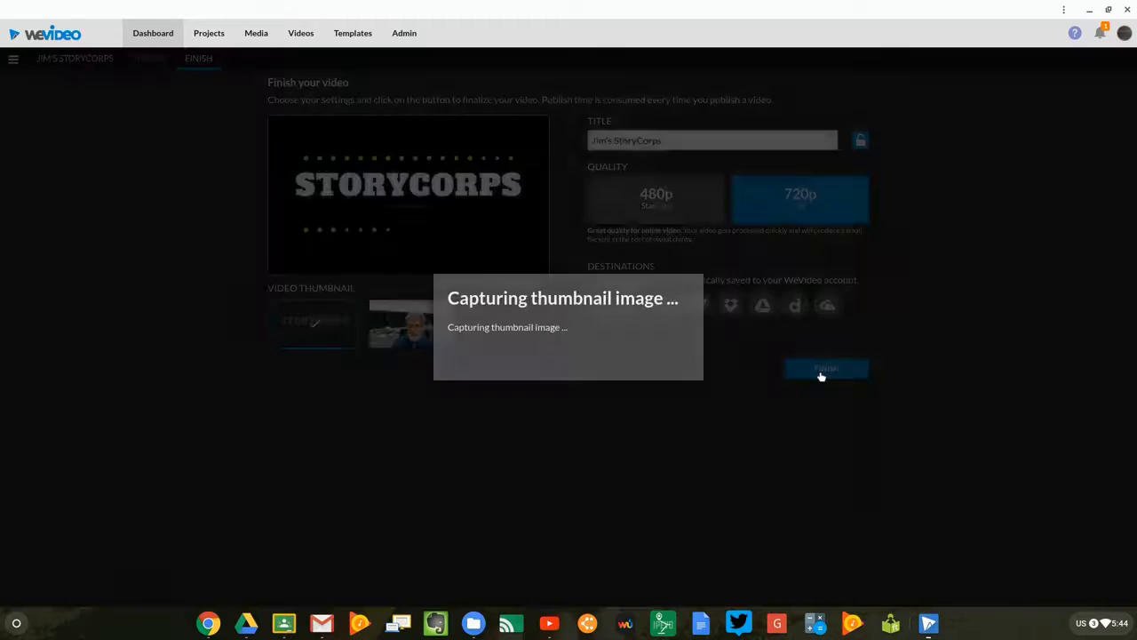